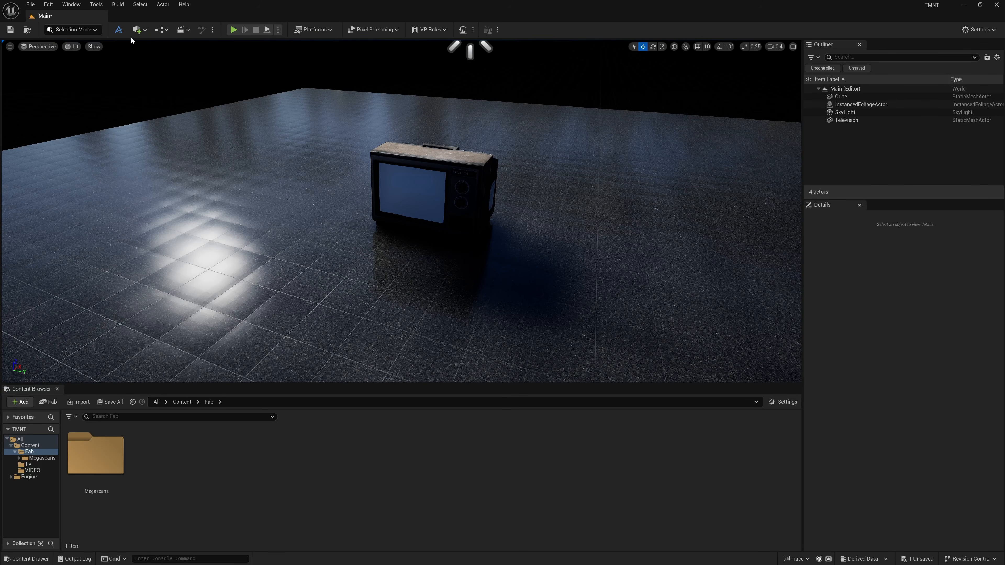
# Enable MegaLights under Direct Lighting in the project's Rendering settings, then close Project Settings.
pyautogui.click(48, 4)
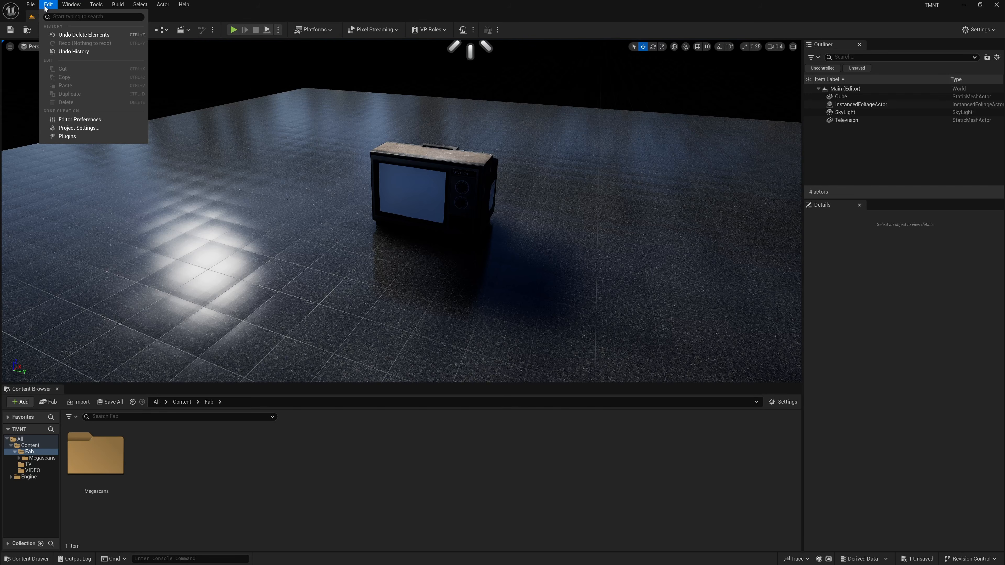
pyautogui.click(76, 128)
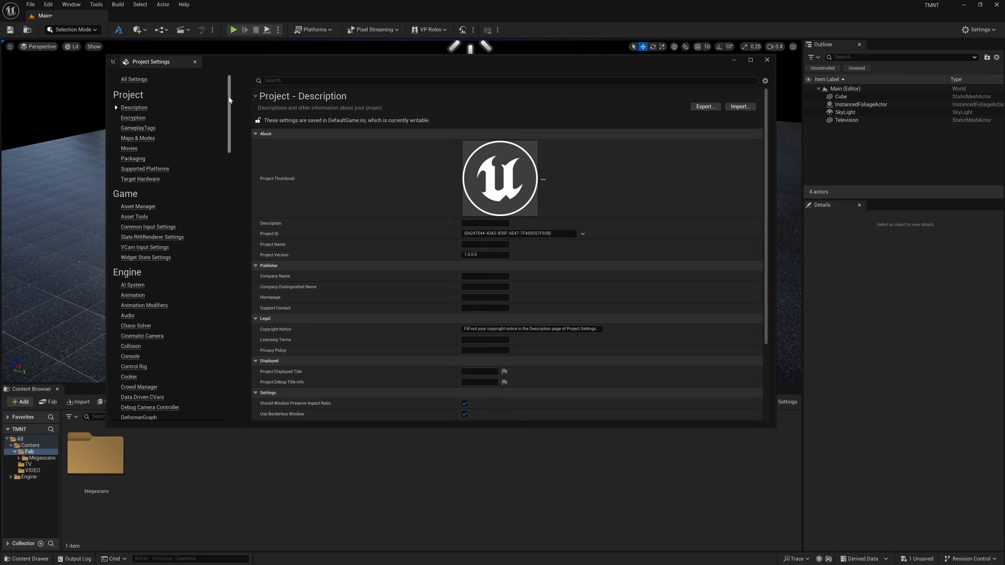
pyautogui.moveTo(228, 97); pyautogui.dragTo(209, 192)
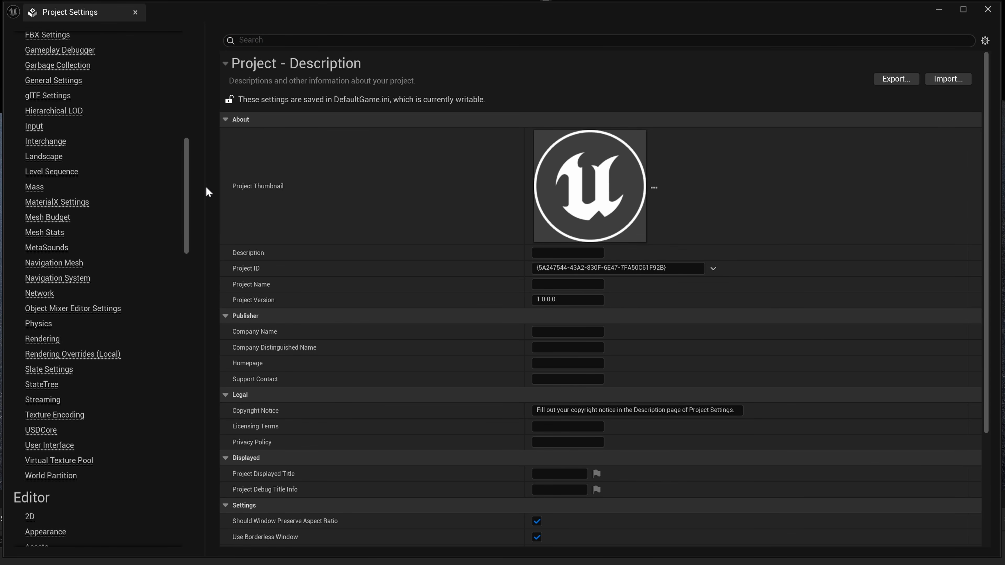
pyautogui.click(42, 339)
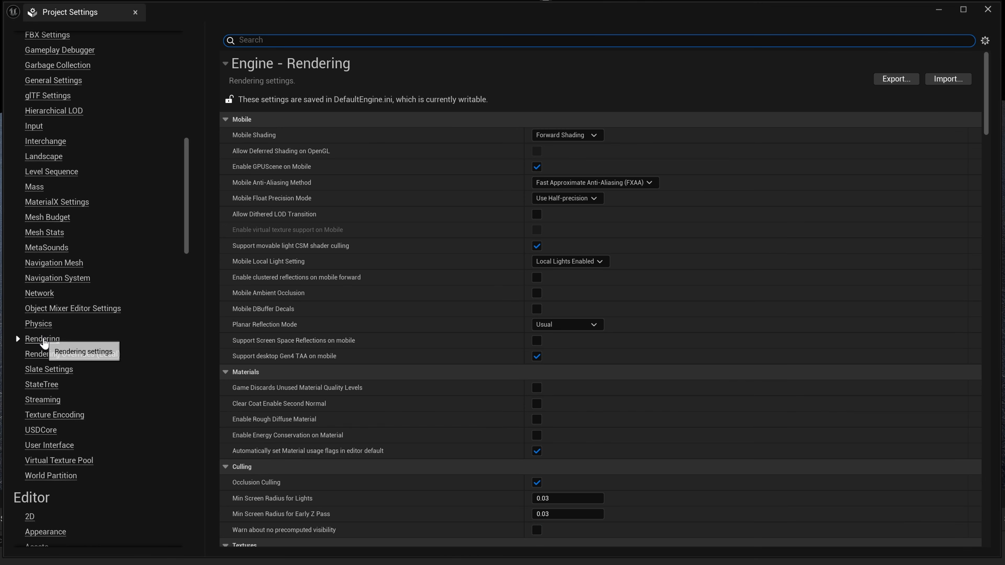
pyautogui.moveTo(987, 99); pyautogui.dragTo(989, 169)
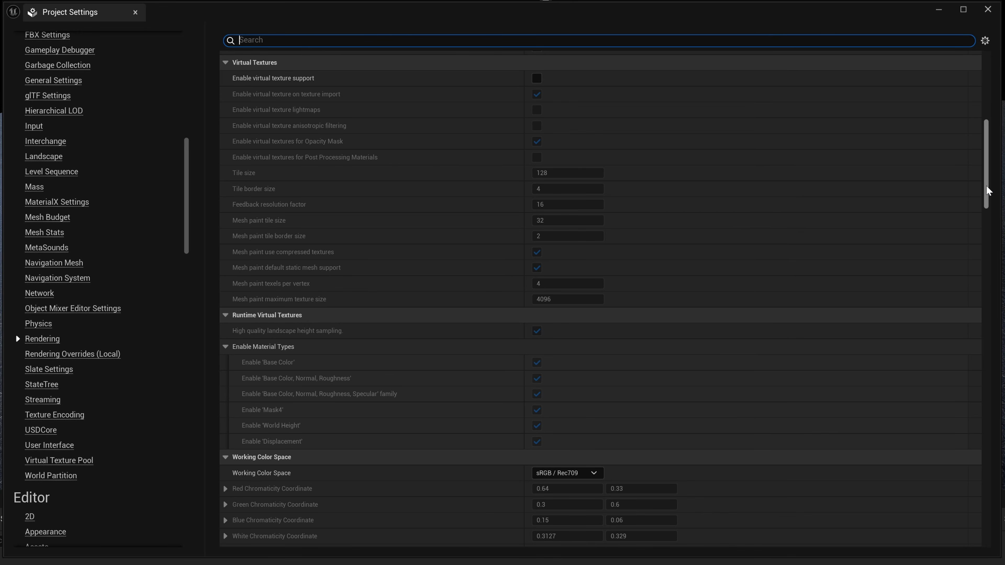
pyautogui.moveTo(987, 197); pyautogui.dragTo(998, 275)
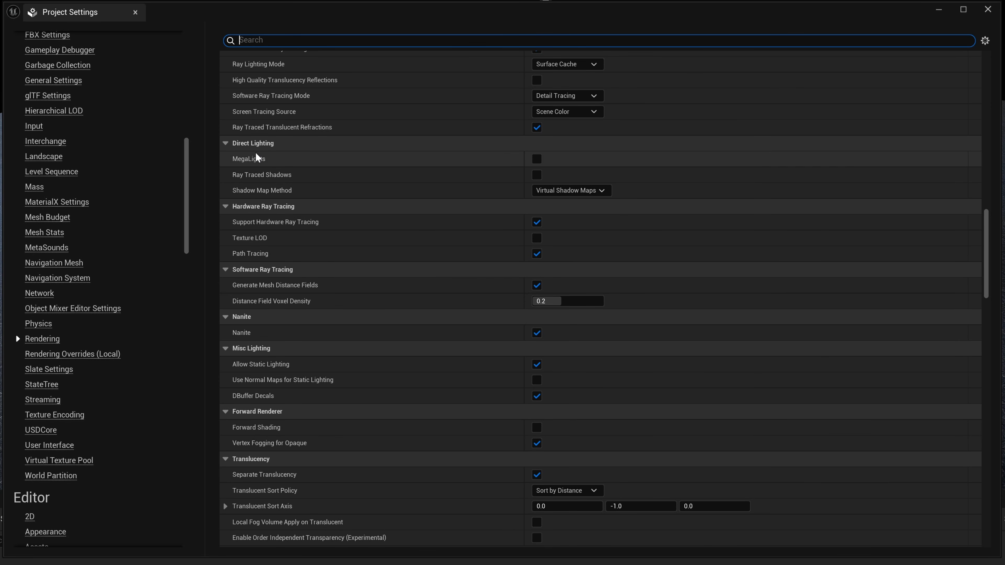
pyautogui.click(537, 160)
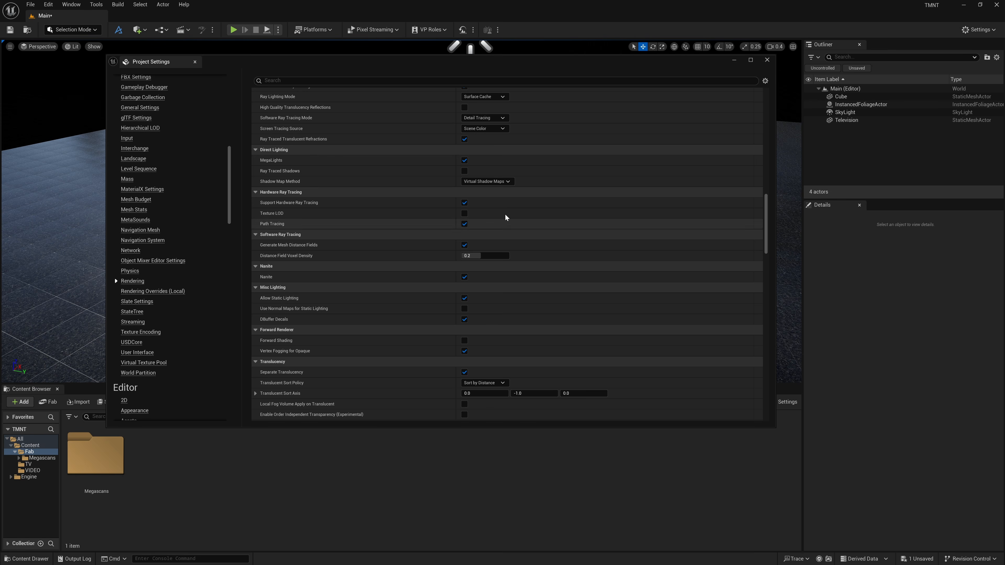
pyautogui.click(767, 59)
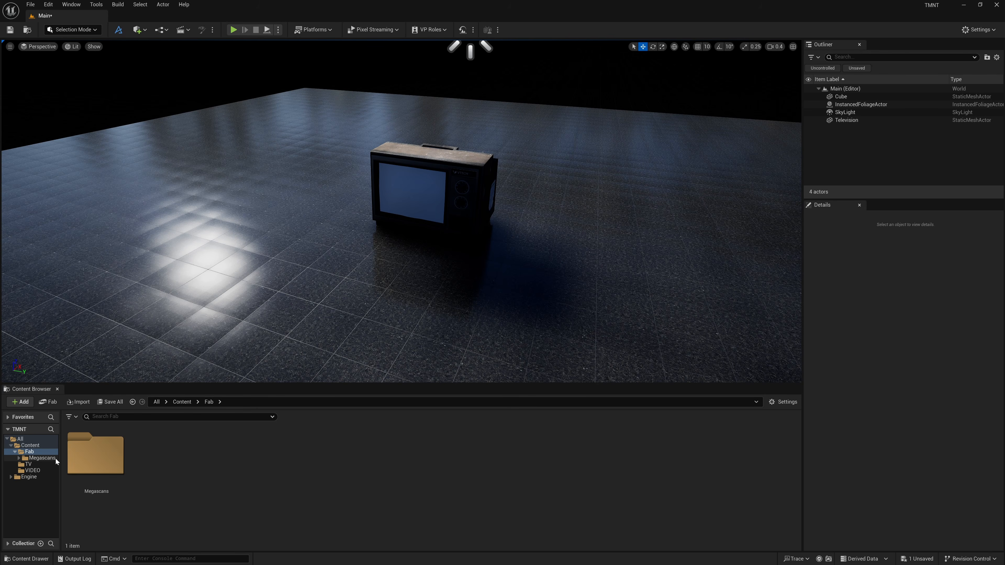
# Open the Content VIDEO folder, save all, and import TMNT.mp4 from the TUTORIAL MEGALIGHTS folder into it.
pyautogui.click(27, 469)
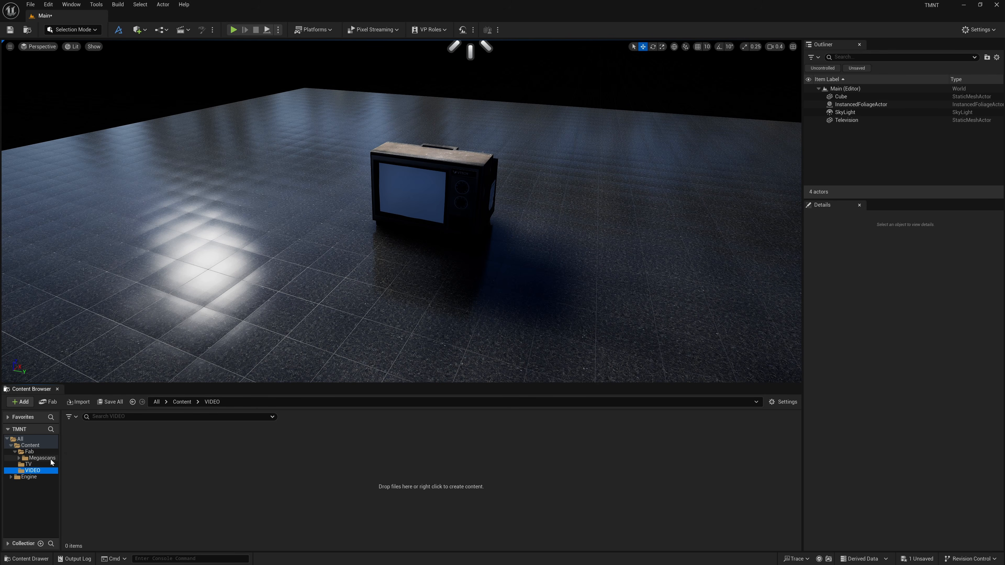
pyautogui.click(45, 446)
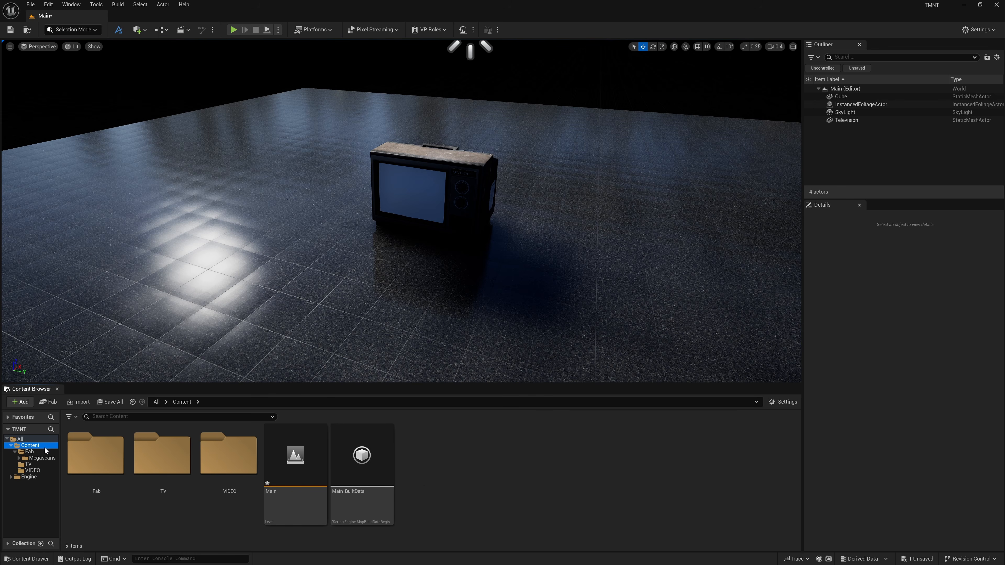
pyautogui.doubleClick(241, 470)
pyautogui.click(114, 402)
pyautogui.hotkey('alt', 'Tab')
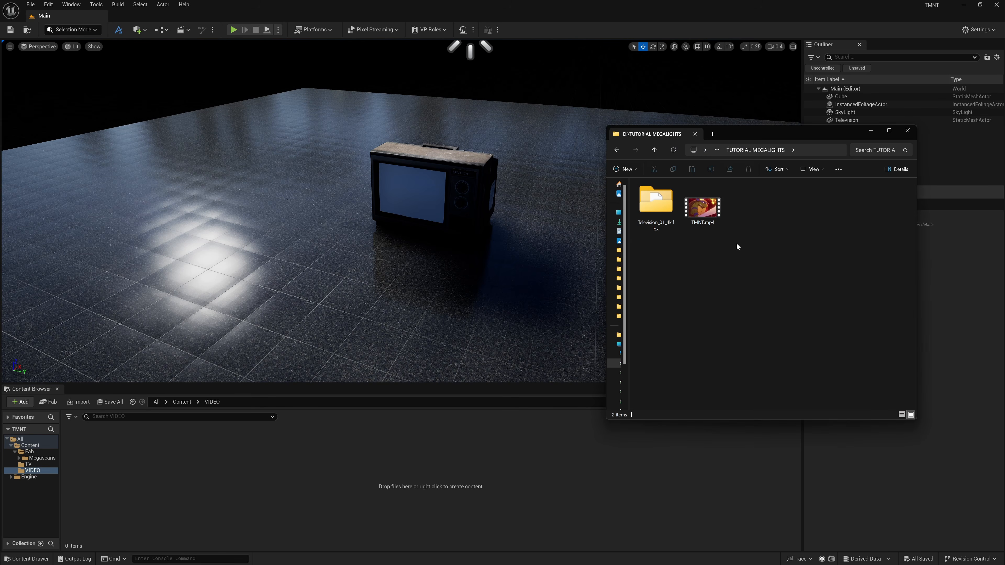
pyautogui.click(710, 214)
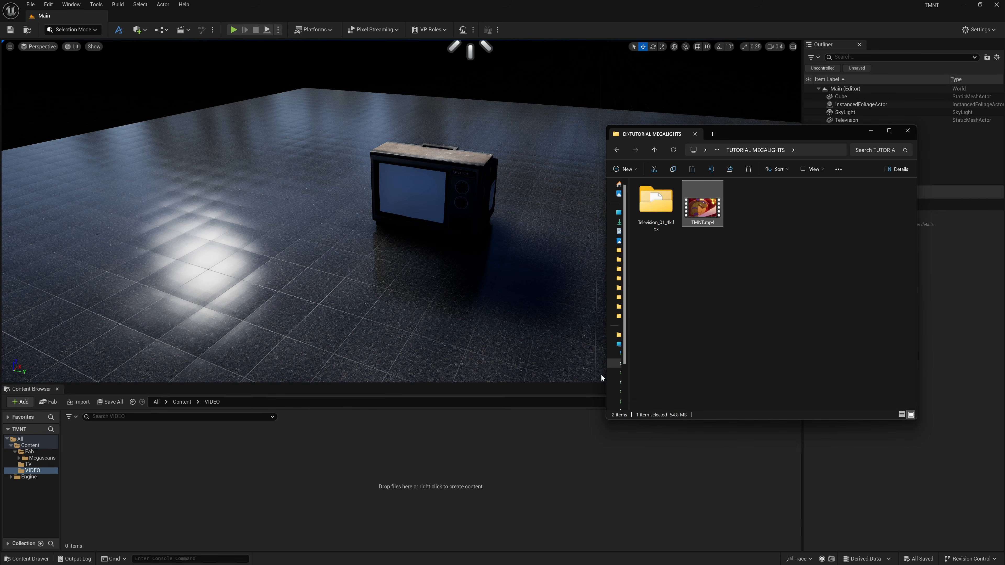
pyautogui.moveTo(262, 472); pyautogui.dragTo(263, 468)
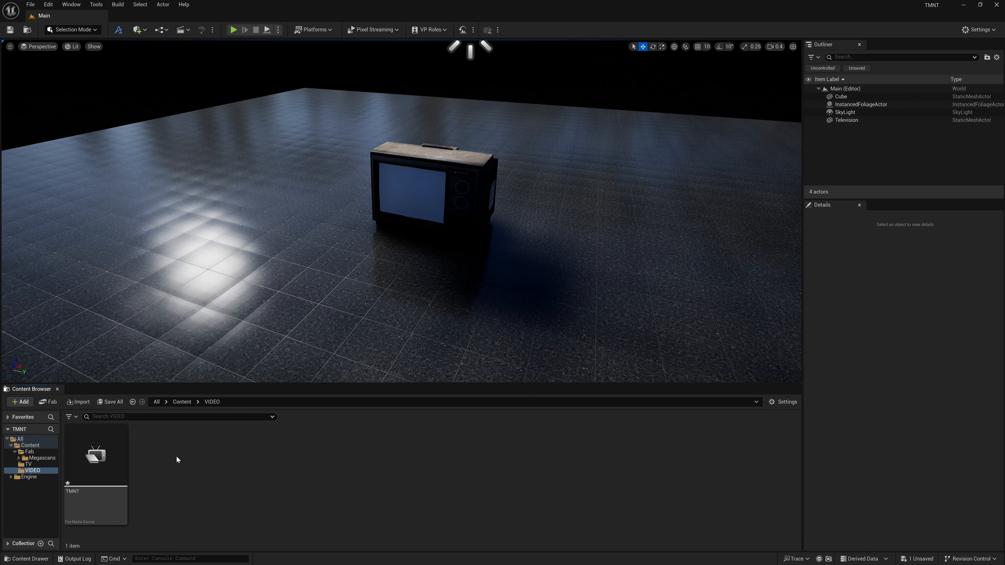
# Create a Media Player with a linked video output MediaTexture asset, named TMNT_MediaPlayer.
pyautogui.moveTo(106, 458)
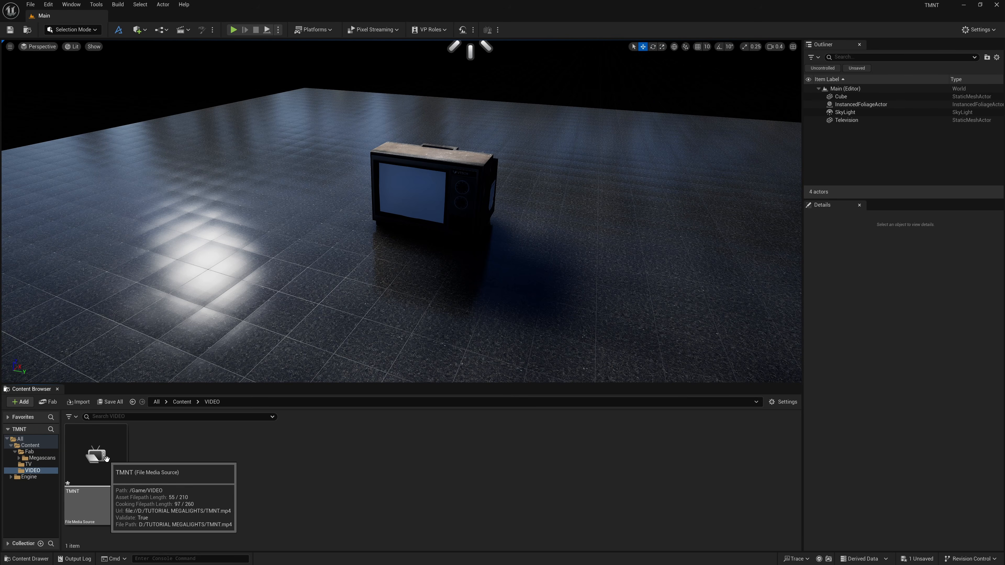
pyautogui.rightClick(226, 462)
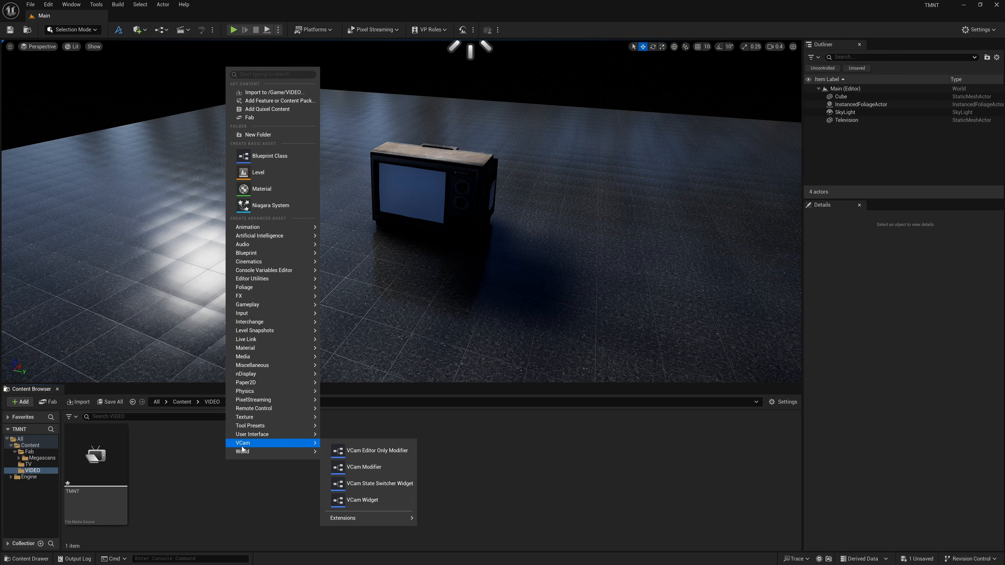
pyautogui.moveTo(266, 356)
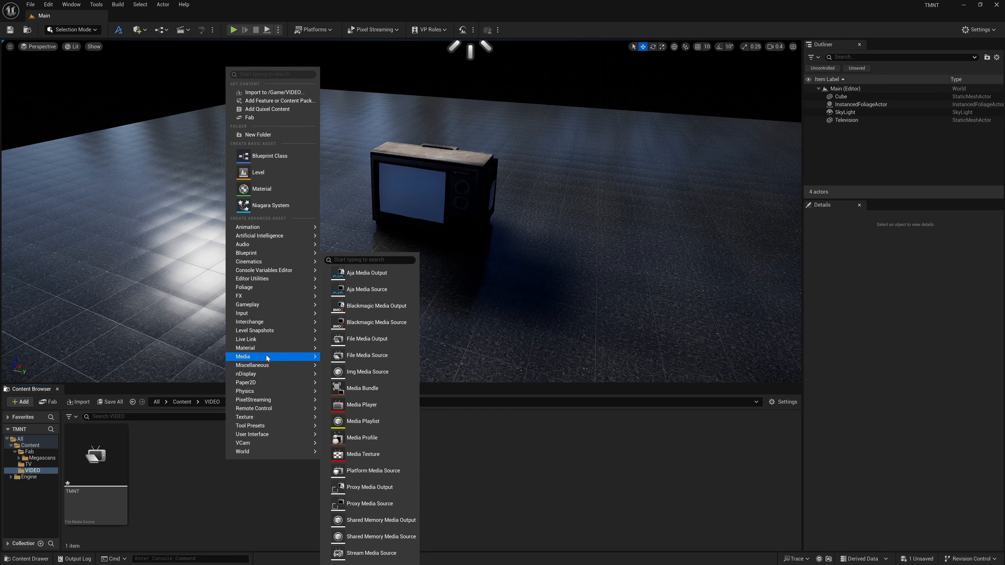
pyautogui.click(364, 405)
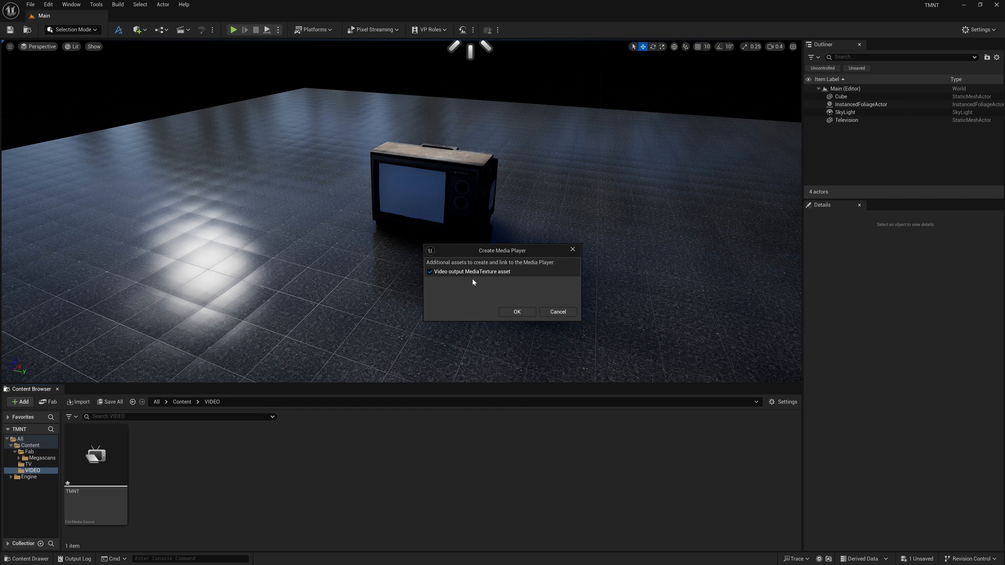
pyautogui.click(513, 311)
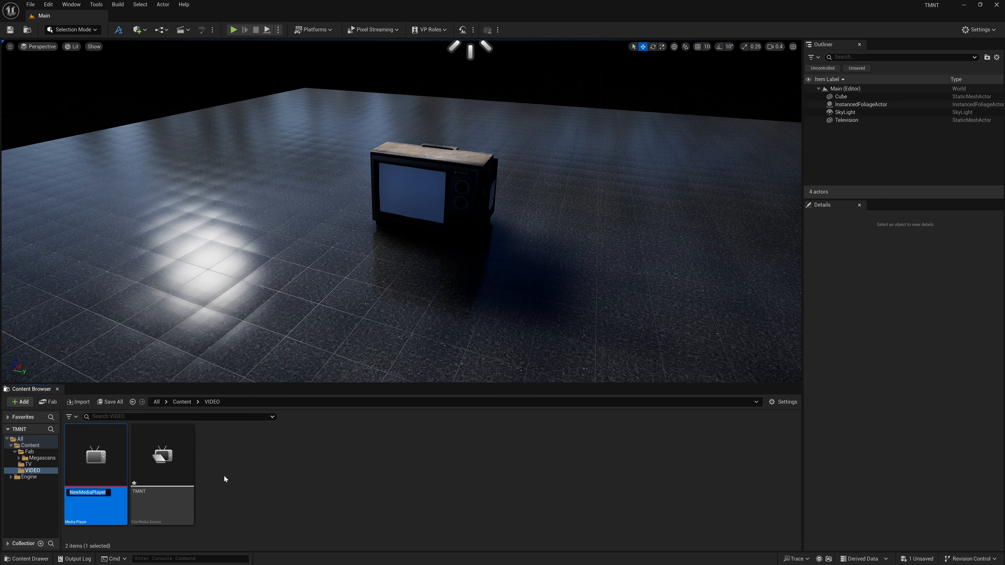
pyautogui.write('TMNT_MediaPlayer')
pyautogui.press('Return')
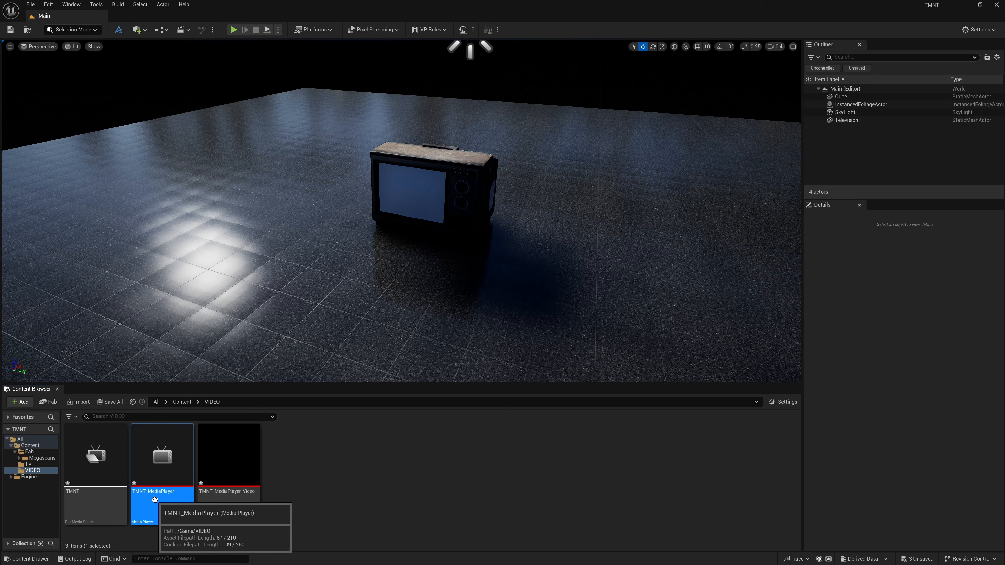
# Open TMNT_MediaPlayer, play the TMNT media source in it, save the asset and close its editor.
pyautogui.doubleClick(162, 459)
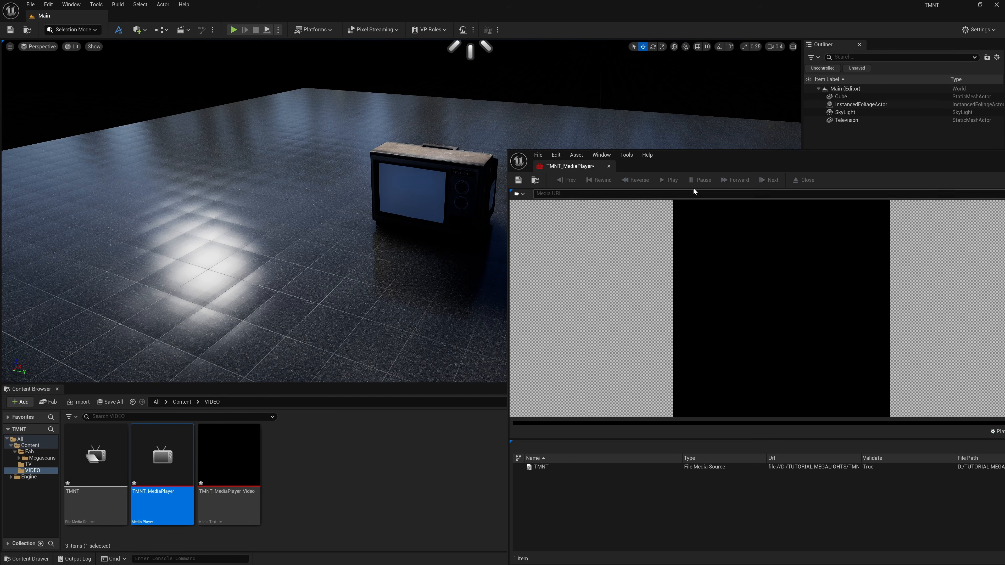
pyautogui.moveTo(657, 146); pyautogui.dragTo(346, 53)
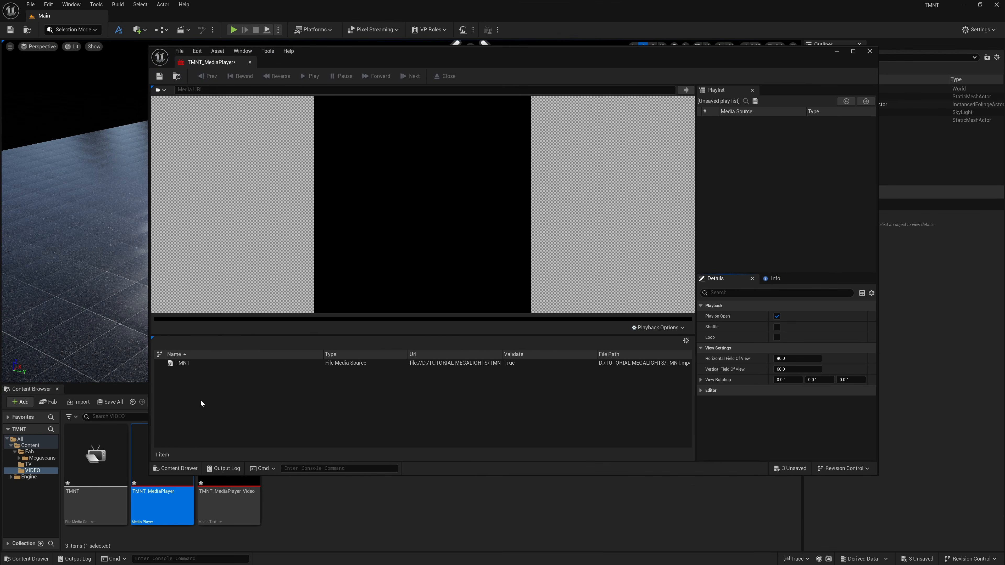
pyautogui.doubleClick(190, 364)
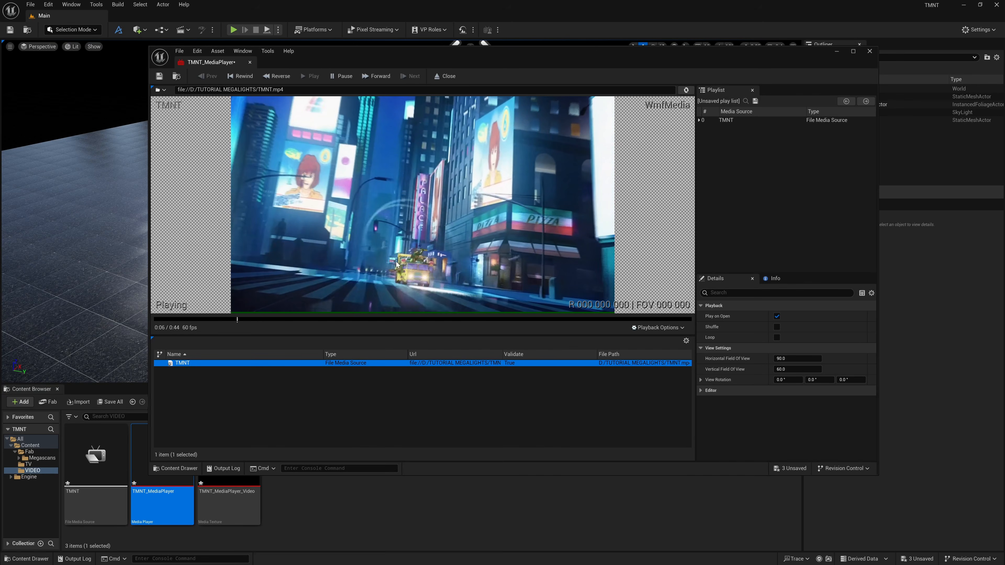
pyautogui.click(159, 76)
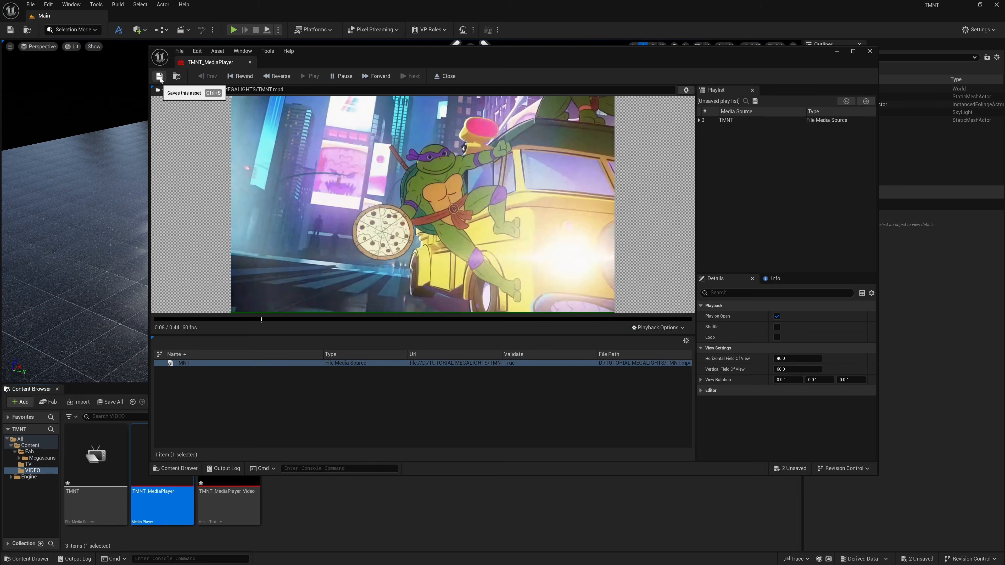
pyautogui.click(869, 51)
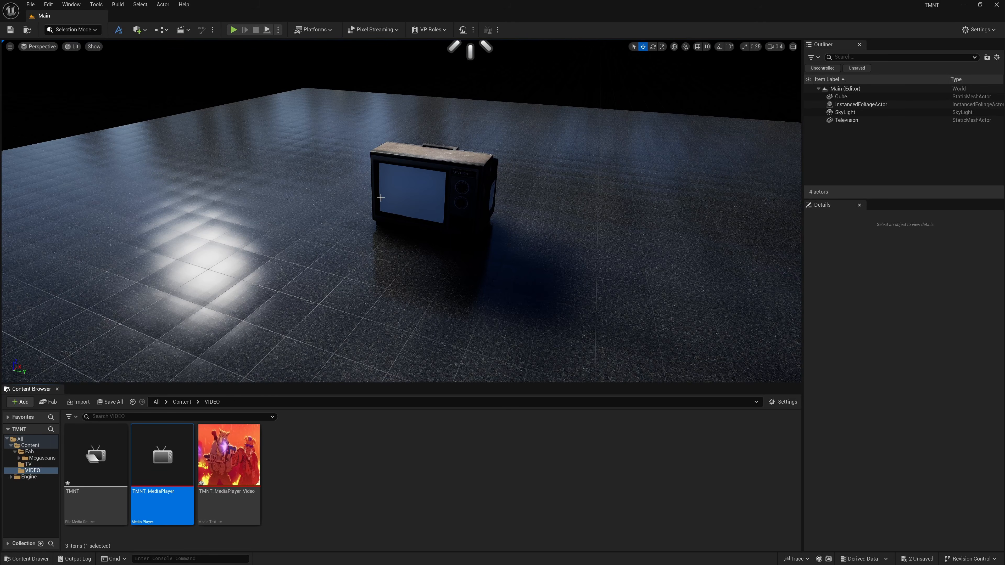
# Select the Television and apply the TMNT_MediaPlayer_Video media texture to its screen.
pyautogui.click(418, 202)
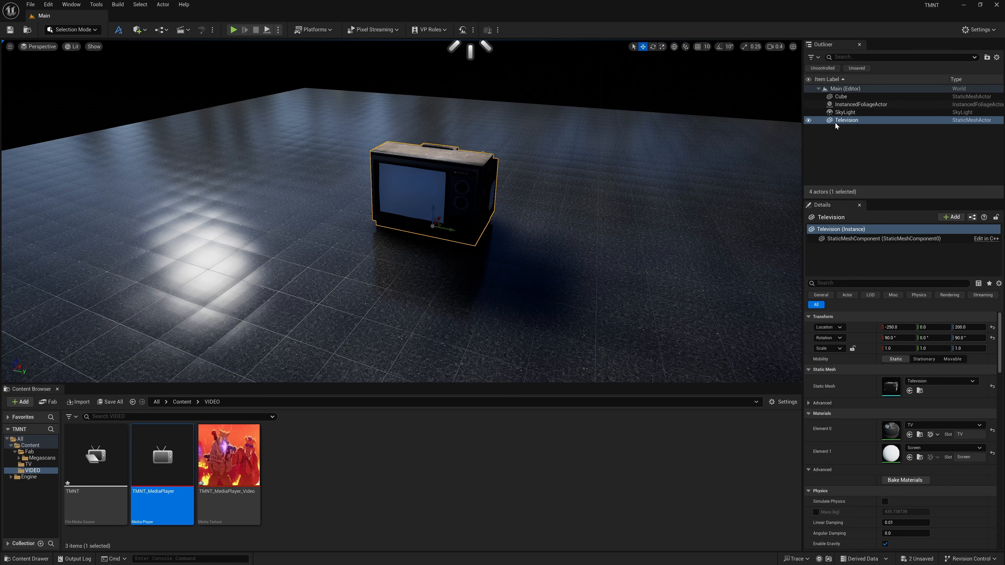
pyautogui.scroll(-4, 969, 337)
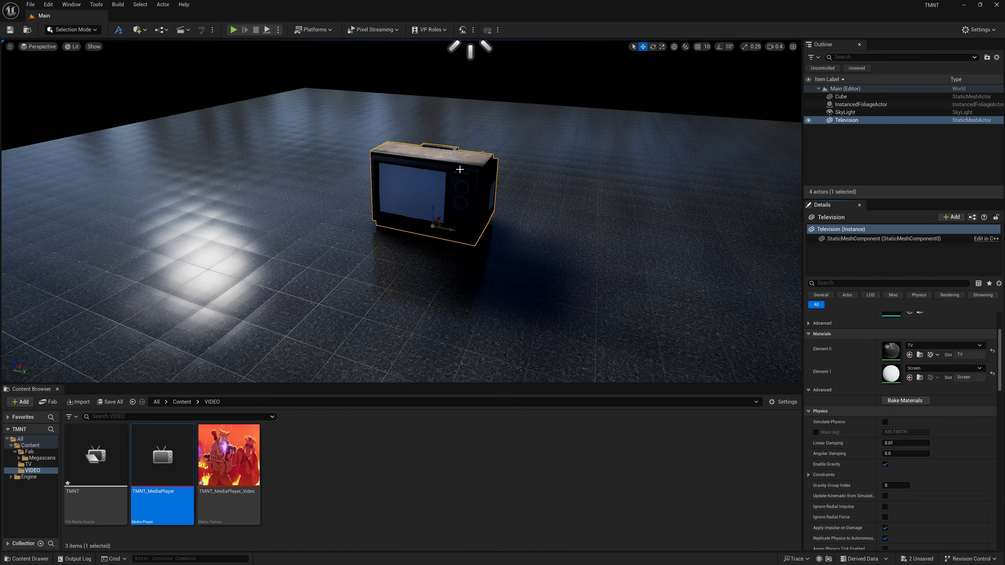
pyautogui.press('w')
pyautogui.moveTo(460, 169)
pyautogui.mouseDown(button='right')
pyautogui.moveTo(468, 168)
pyautogui.moveTo(460, 169)
pyautogui.mouseUp(button='right')
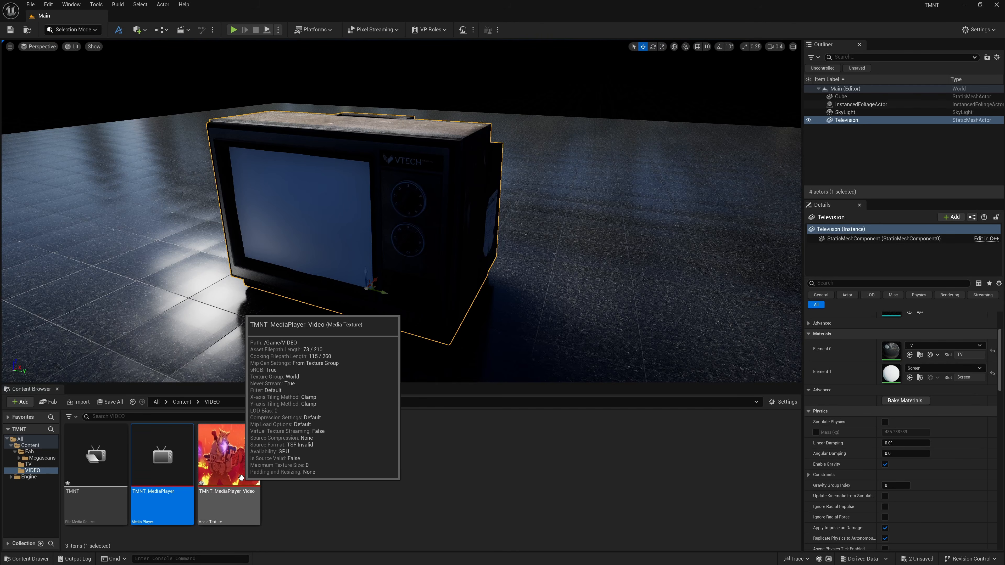
pyautogui.moveTo(230, 467); pyautogui.dragTo(294, 211)
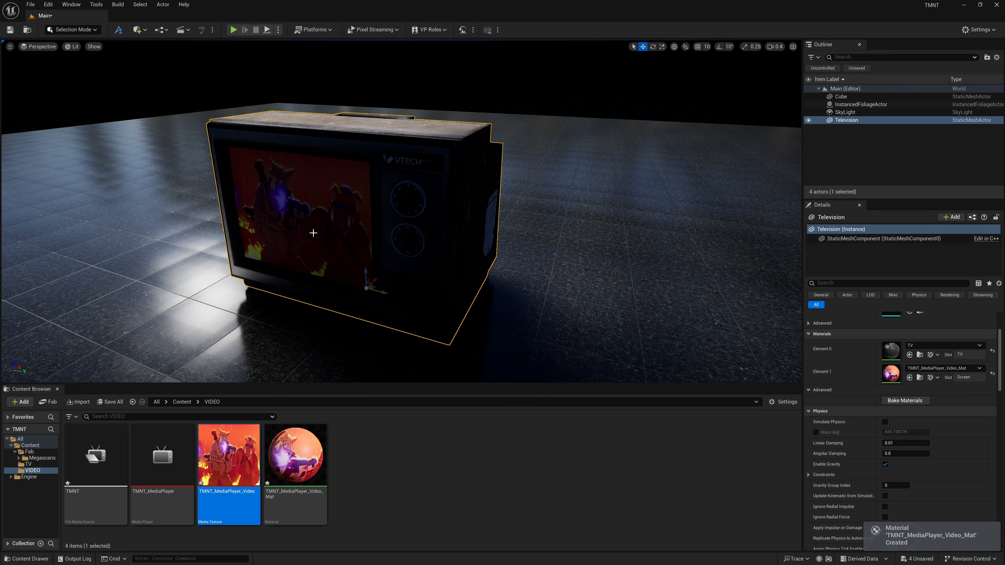
# Open the TMNT_MediaPlayer_Video_Mat material and connect the Texture Sample's RGB output to Emissive Color.
pyautogui.doubleClick(312, 474)
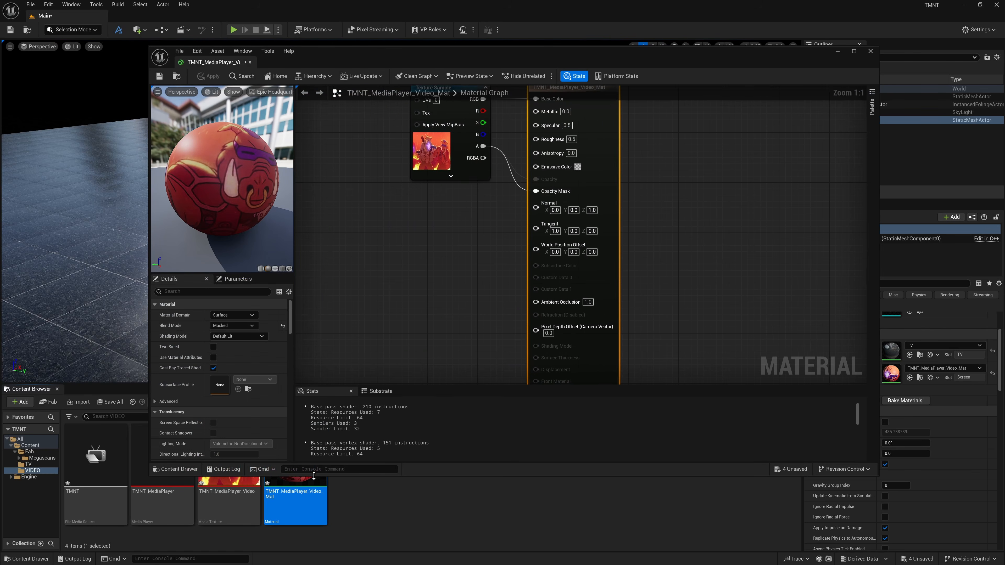
pyautogui.moveTo(352, 198); pyautogui.dragTo(431, 288, button='right')
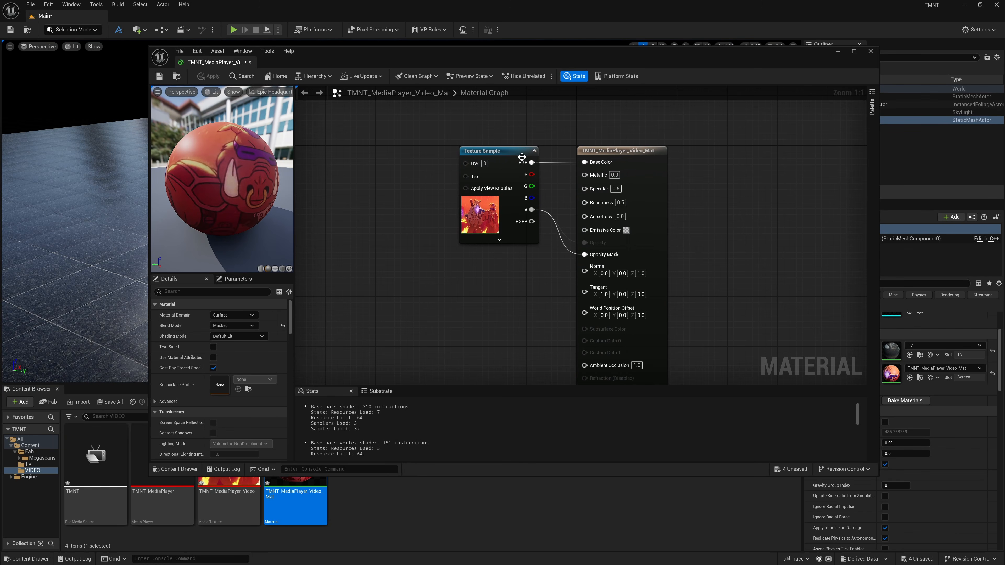
pyautogui.moveTo(514, 153); pyautogui.dragTo(585, 230)
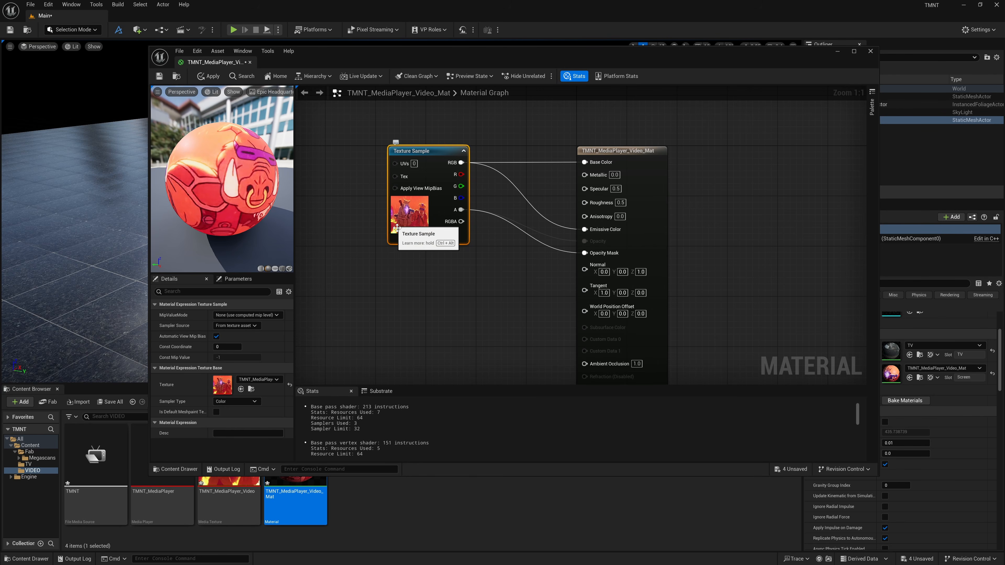
# Insert a Multiply node between the Texture Sample's RGB output and the material's Emissive Color input.
pyautogui.click(432, 287)
pyautogui.moveTo(459, 290); pyautogui.dragTo(503, 274)
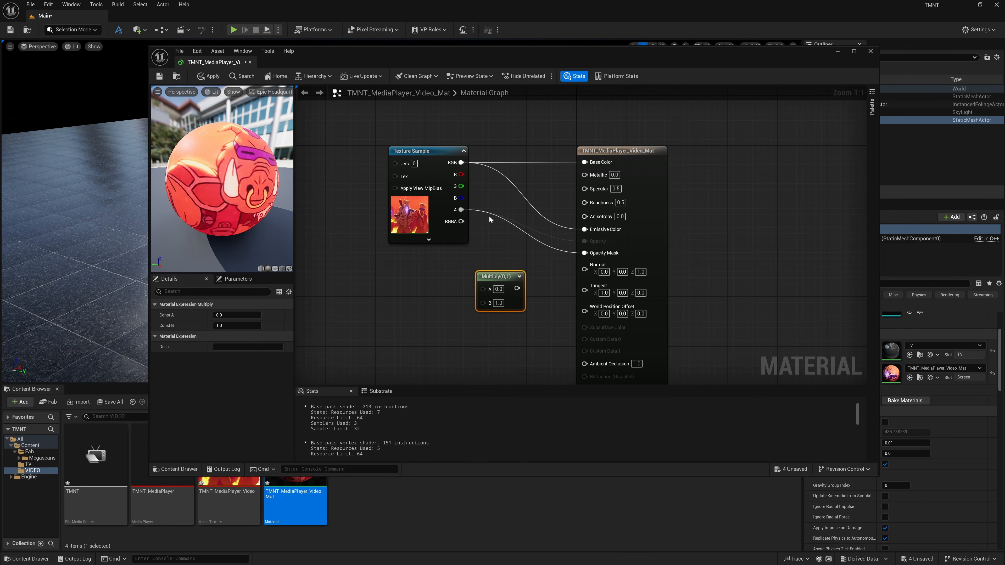
pyautogui.moveTo(441, 149); pyautogui.dragTo(594, 233)
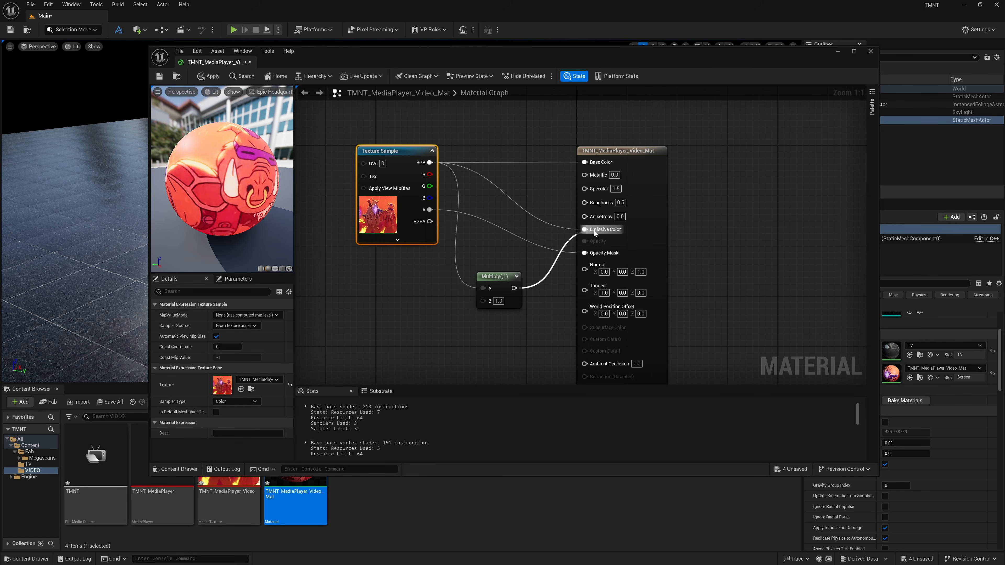
# Try the Multiply node's B value at 0.1 and 10, then set it back to 1.
pyautogui.click(499, 301)
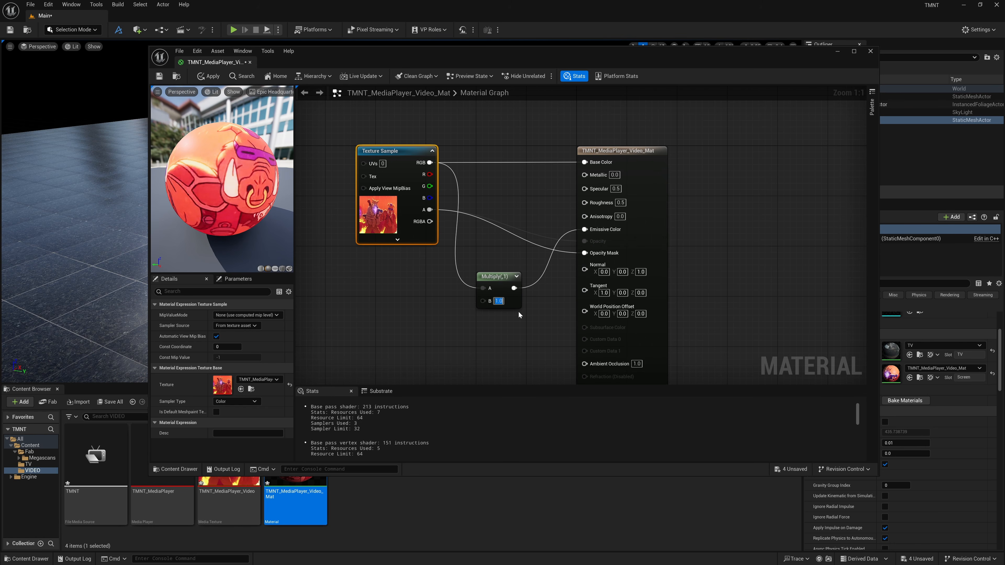
pyautogui.write('0.1')
pyautogui.press('Return')
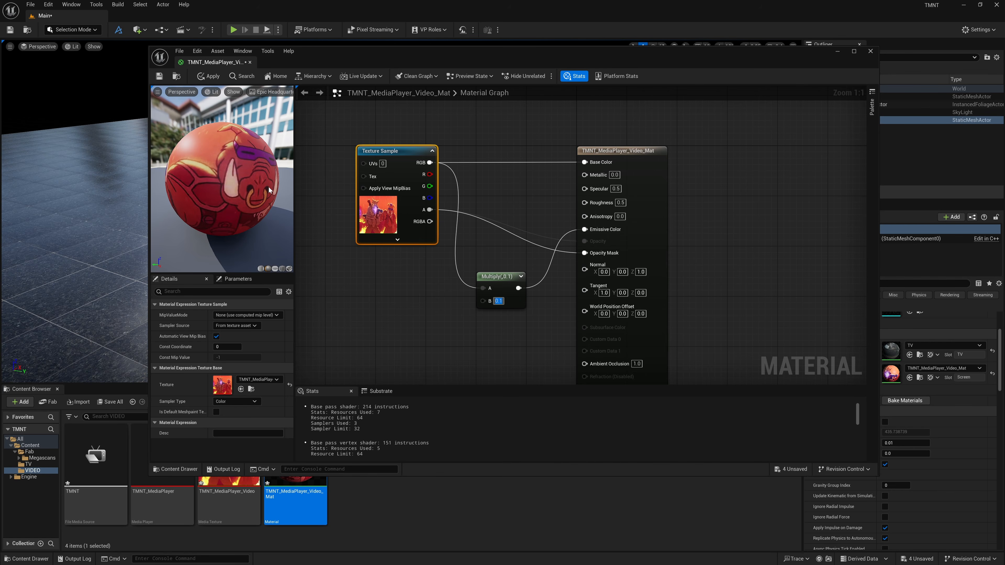
pyautogui.write('10')
pyautogui.press('Return')
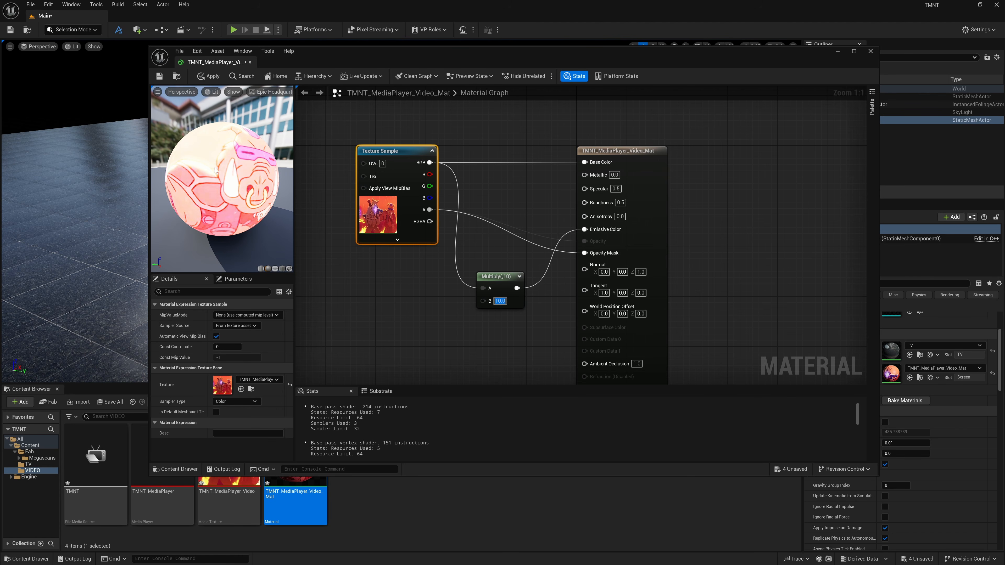
pyautogui.write('1')
pyautogui.press('Return')
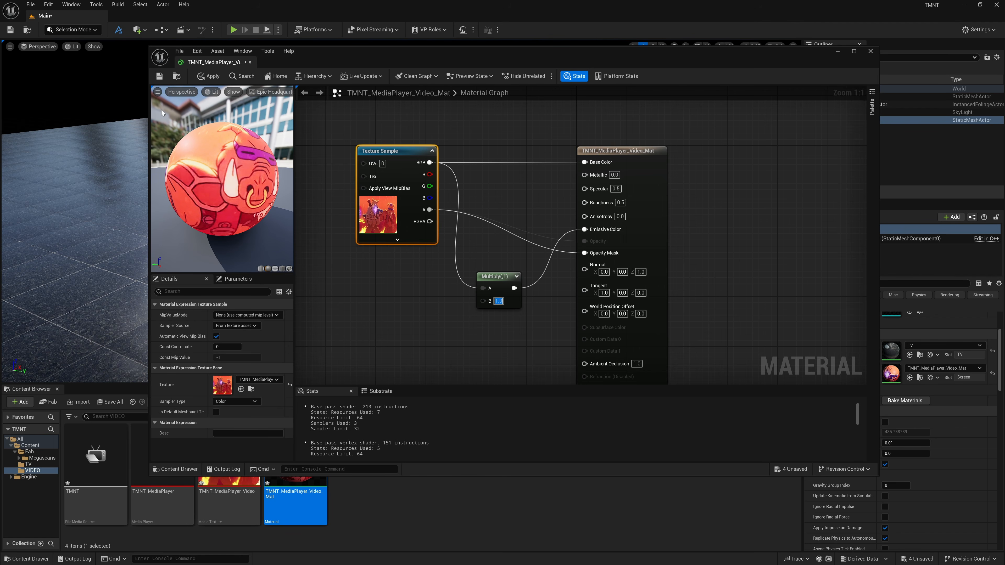
# Save the TMNT_MediaPlayer_Video_Mat material and close its editor.
pyautogui.click(160, 79)
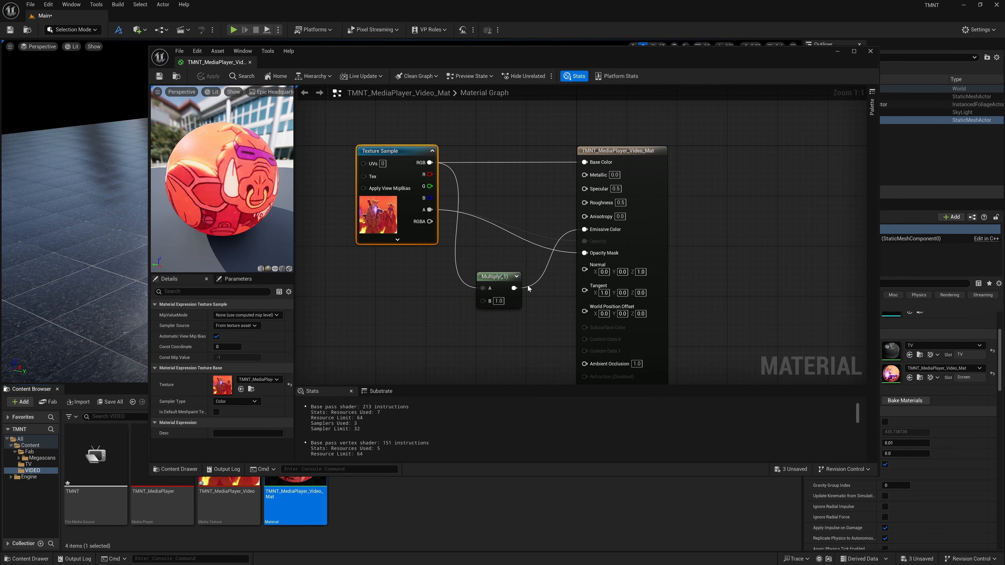
pyautogui.click(870, 51)
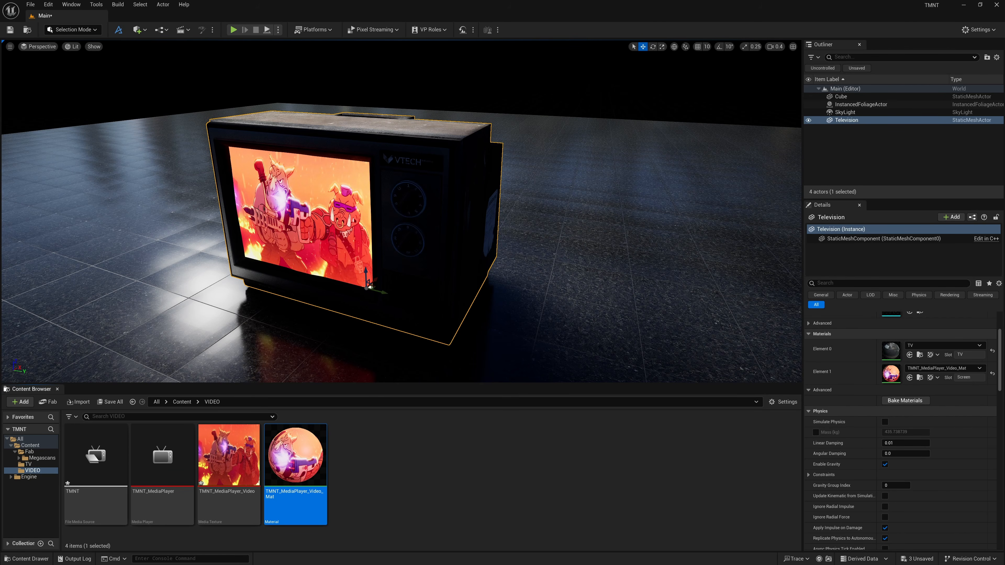
# Add a Post Process Volume to the level.
pyautogui.moveTo(345, 350); pyautogui.dragTo(333, 381, button='right')
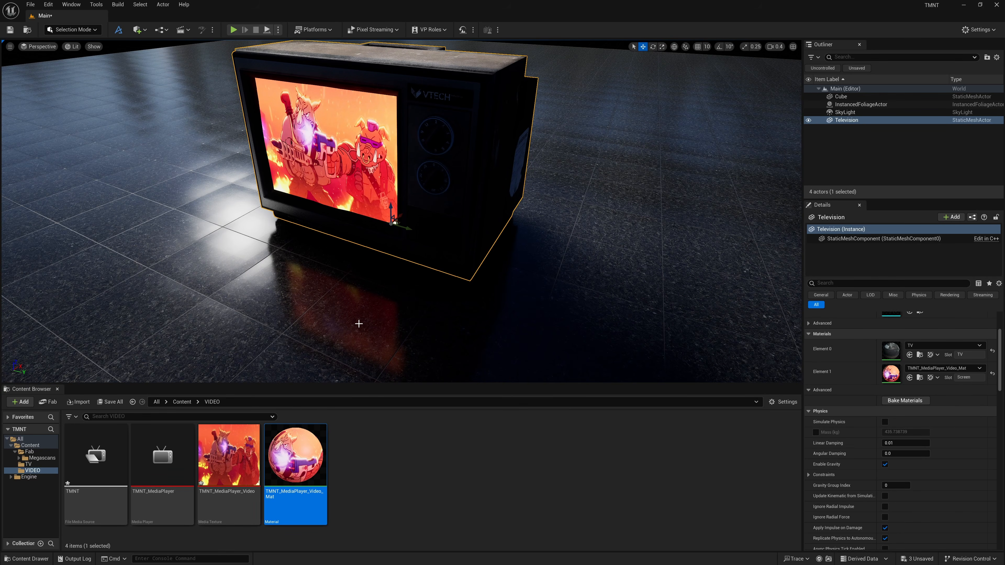
pyautogui.moveTo(358, 323); pyautogui.dragTo(363, 307, button='right')
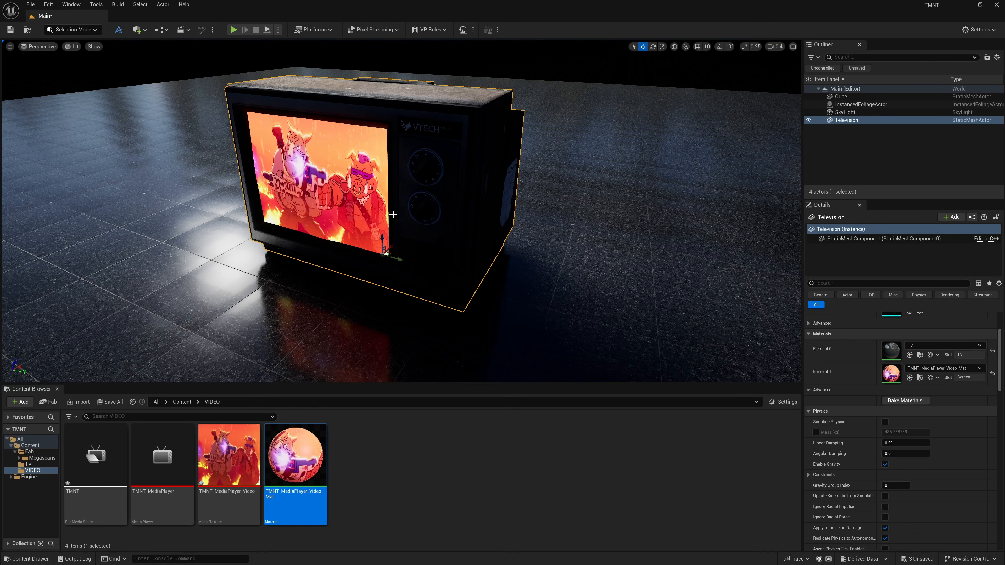
pyautogui.click(138, 34)
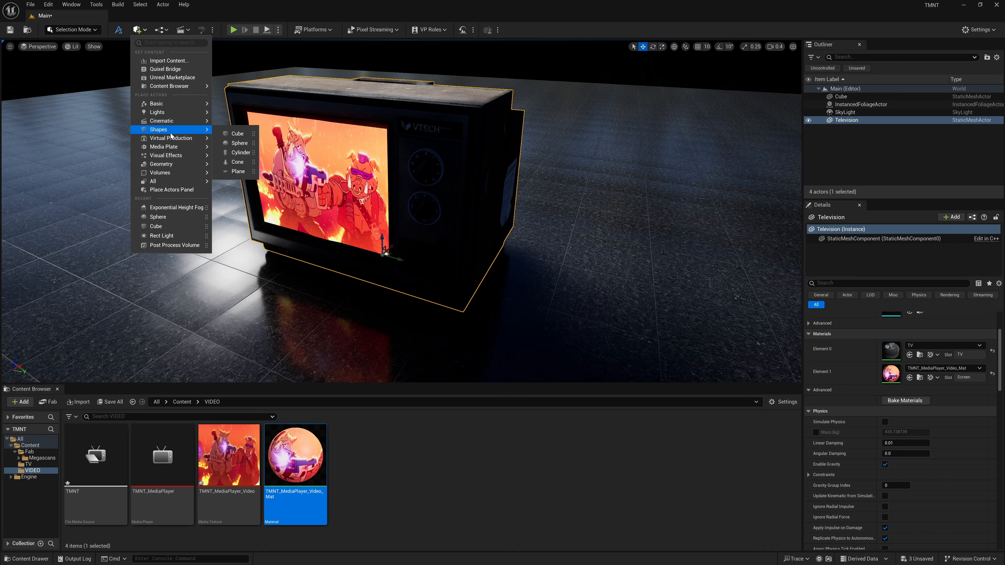
pyautogui.moveTo(170, 158)
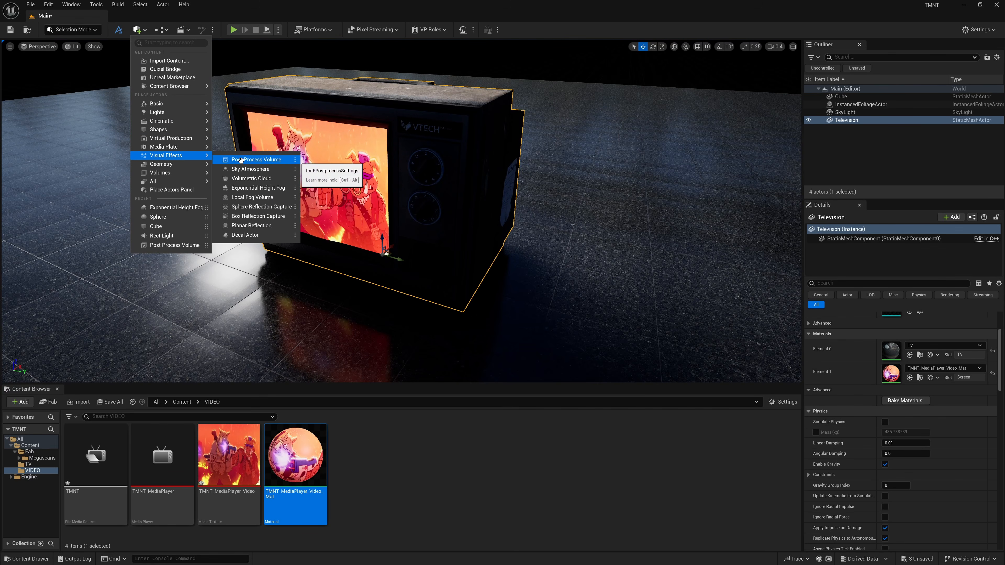
pyautogui.click(261, 160)
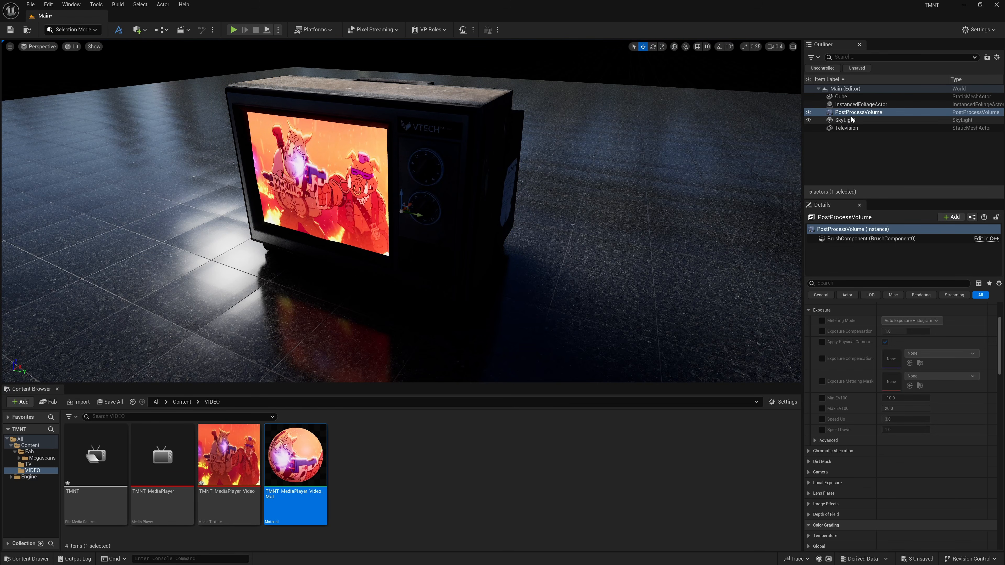
# Reset the Post Process Volume's location to its default at the origin.
pyautogui.click(859, 112)
pyautogui.scroll(3, 933, 344)
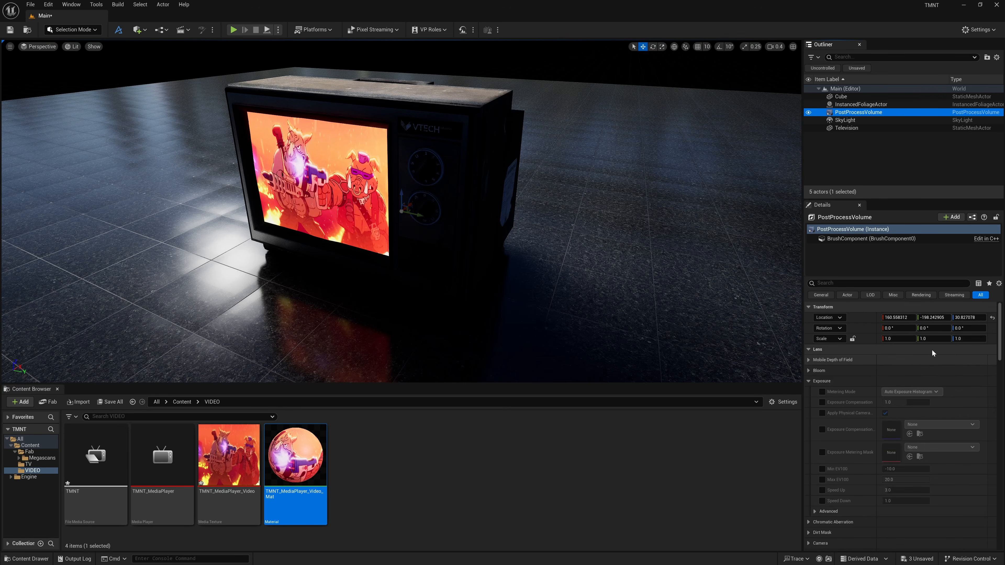
pyautogui.click(993, 318)
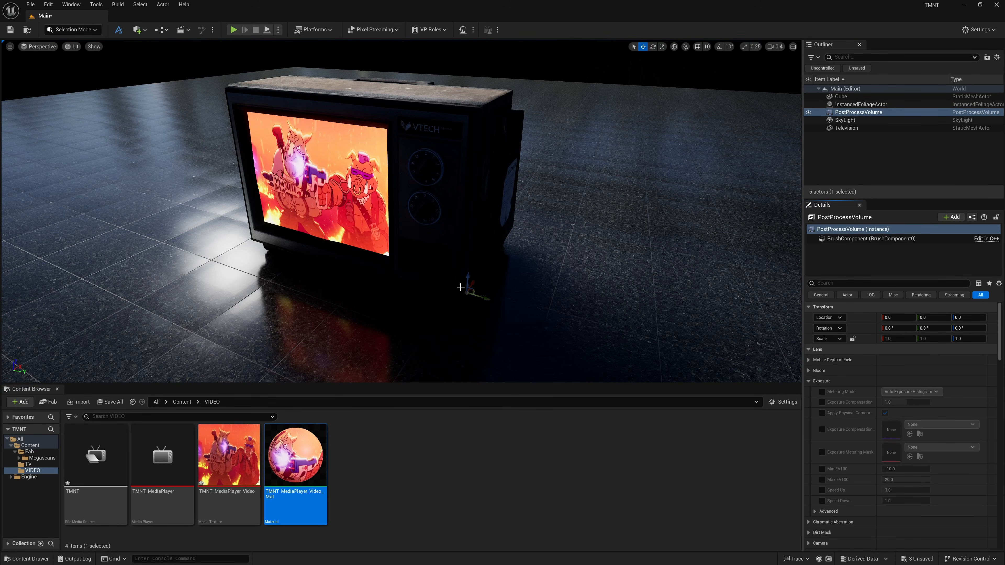
# Enable Infinite Extent (Unbound) on the Post Process Volume.
pyautogui.click(857, 284)
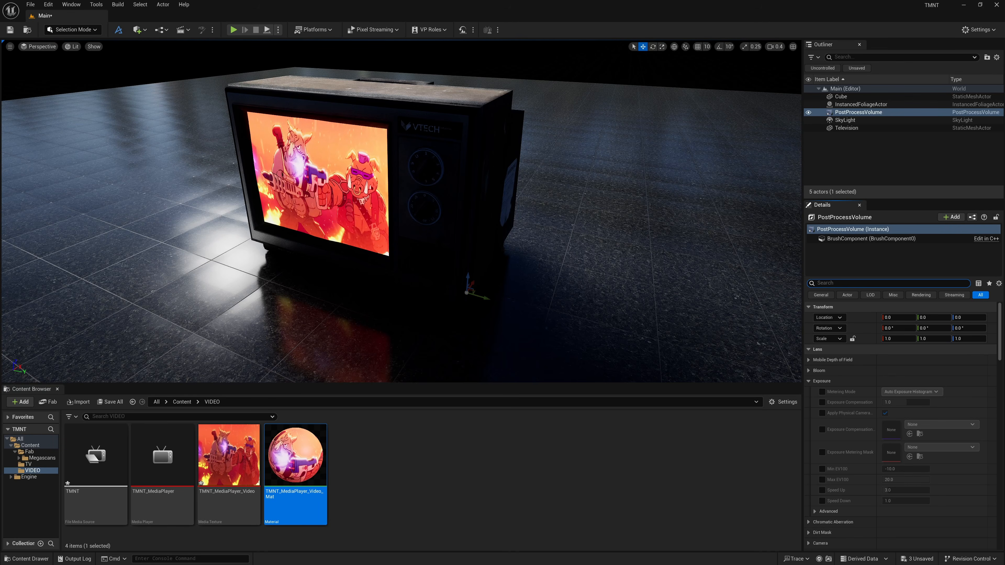
pyautogui.write('unb')
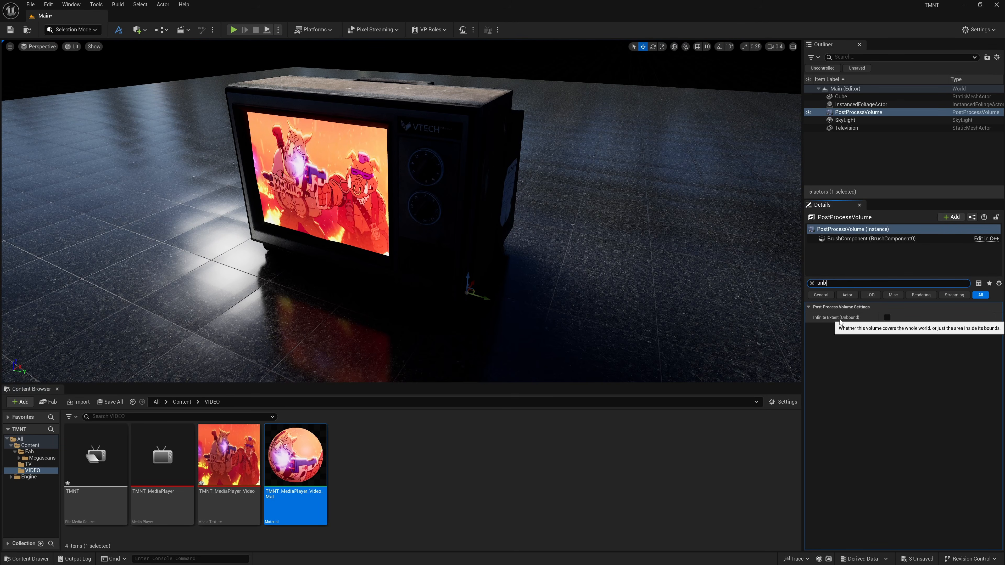
pyautogui.click(887, 318)
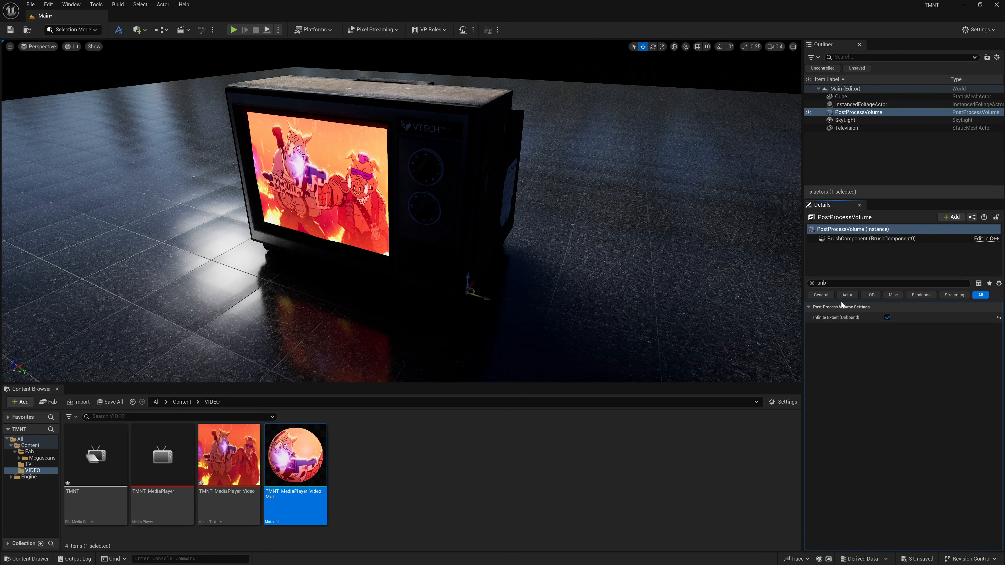
pyautogui.click(812, 283)
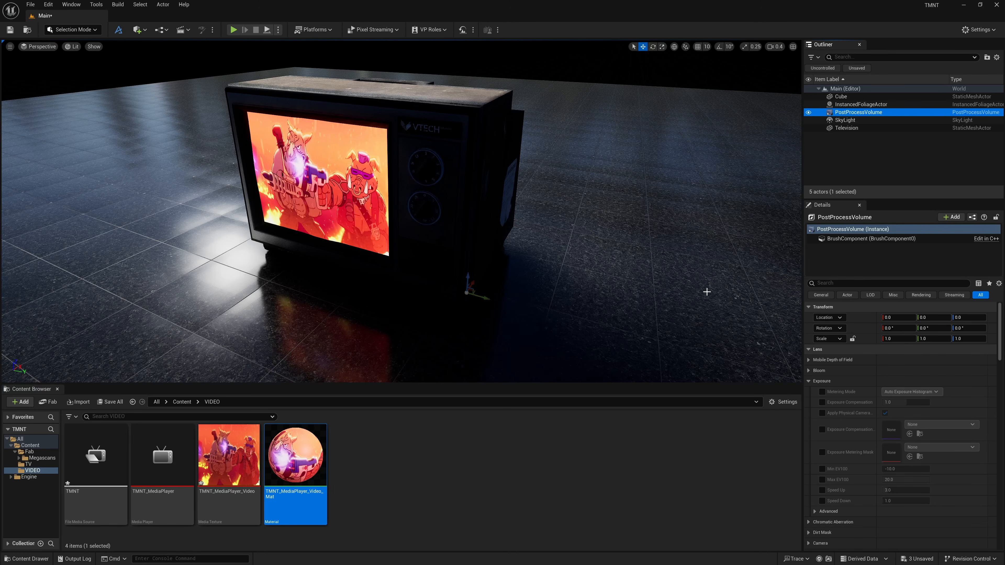
# Enable the Exposure Compensation, Min EV100 and Max EV100 overrides, setting Min EV100 and Max EV100 to 1.
pyautogui.click(820, 402)
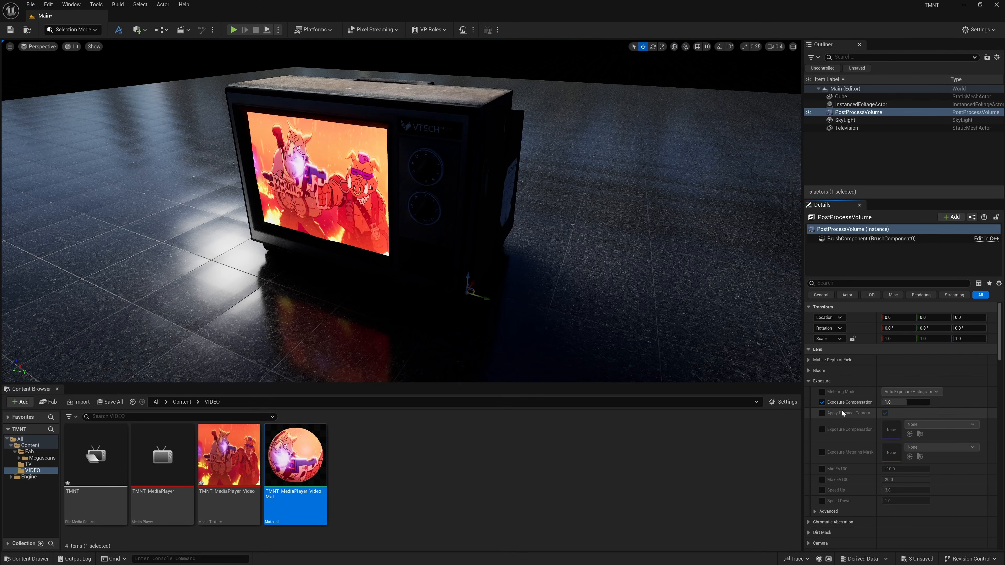
pyautogui.click(821, 469)
pyautogui.click(823, 479)
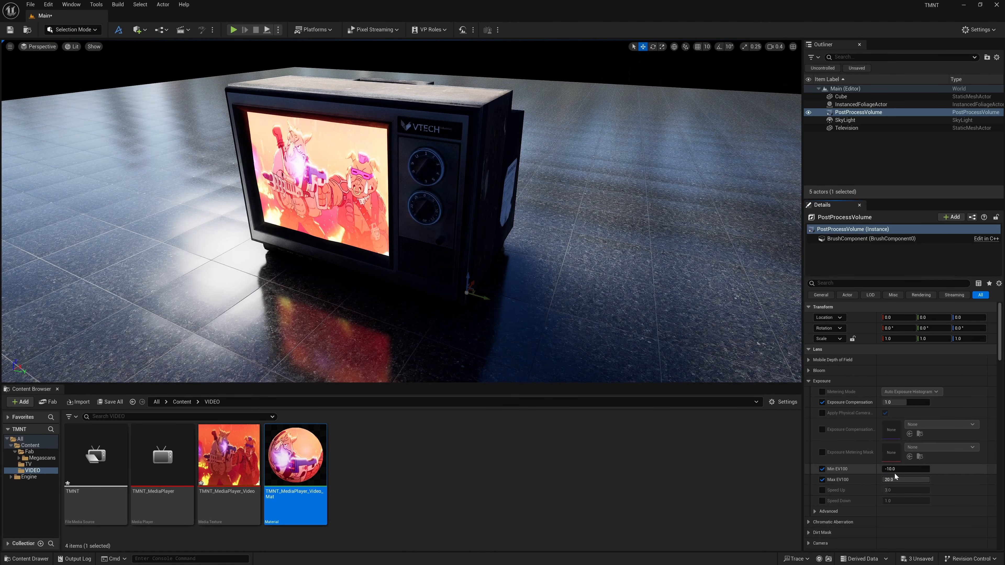
pyautogui.click(910, 469)
pyautogui.write('1')
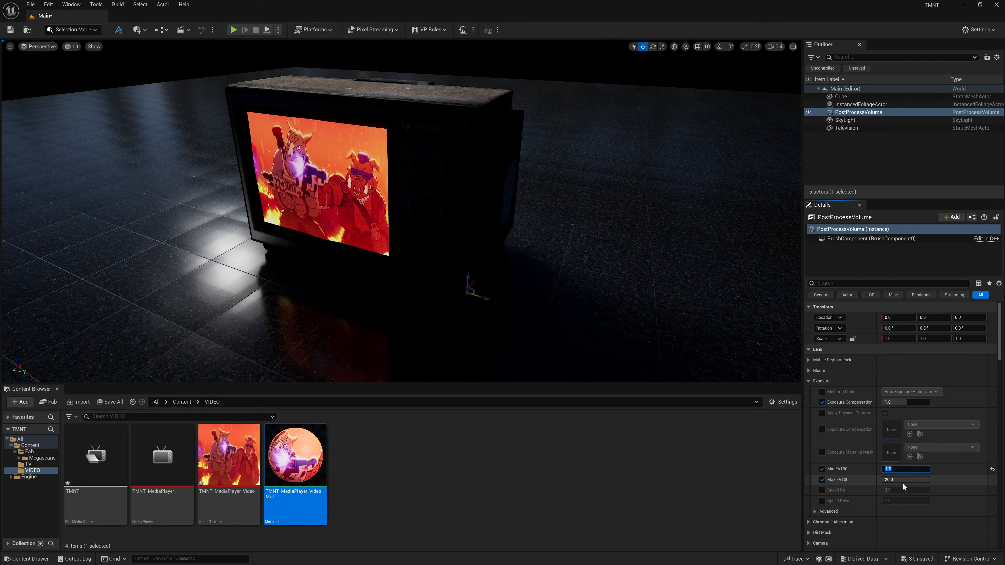
pyautogui.click(904, 479)
pyautogui.write('1')
pyautogui.press('Return')
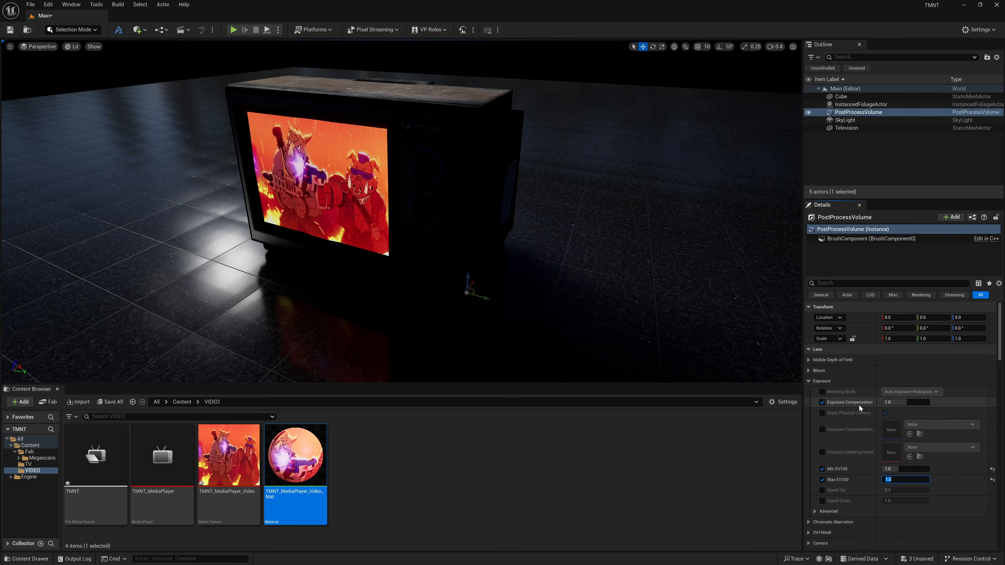
# Set the Post Process Volume's Exposure Compensation to 1.
pyautogui.moveTo(892, 402)
pyautogui.mouseDown()
pyautogui.moveTo(914, 402)
pyautogui.moveTo(899, 402)
pyautogui.mouseUp()
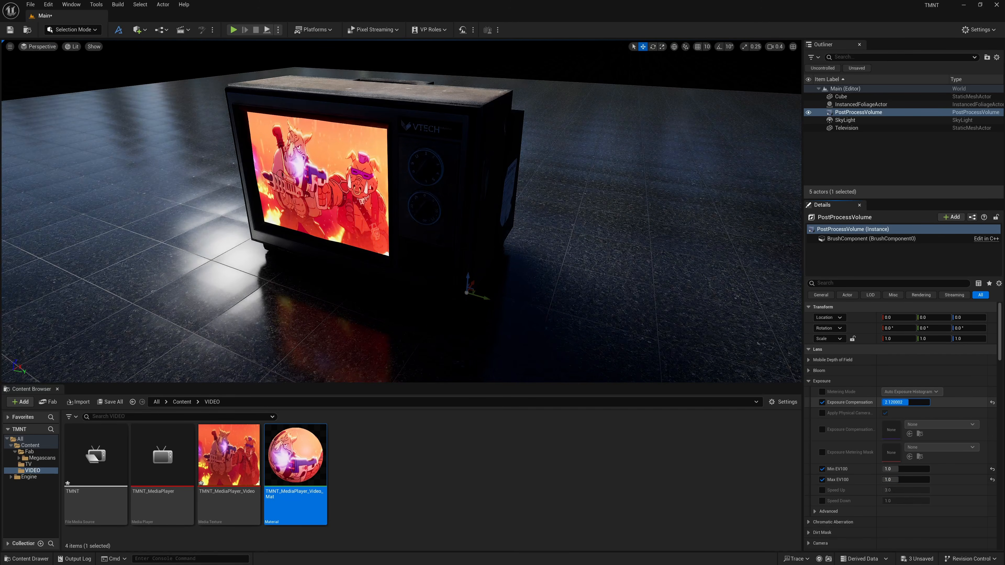
pyautogui.click(899, 402)
pyautogui.write('1')
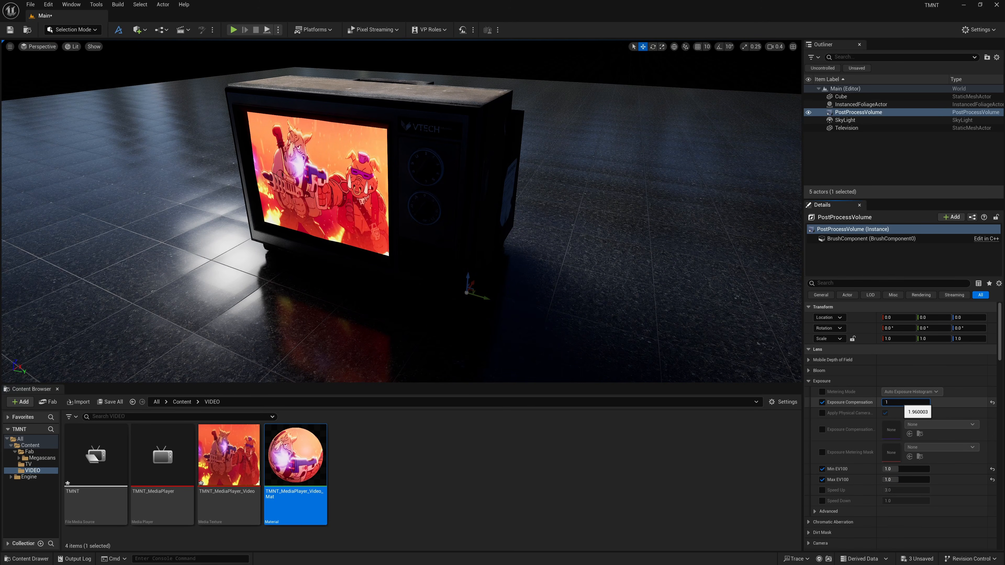
pyautogui.press('Return')
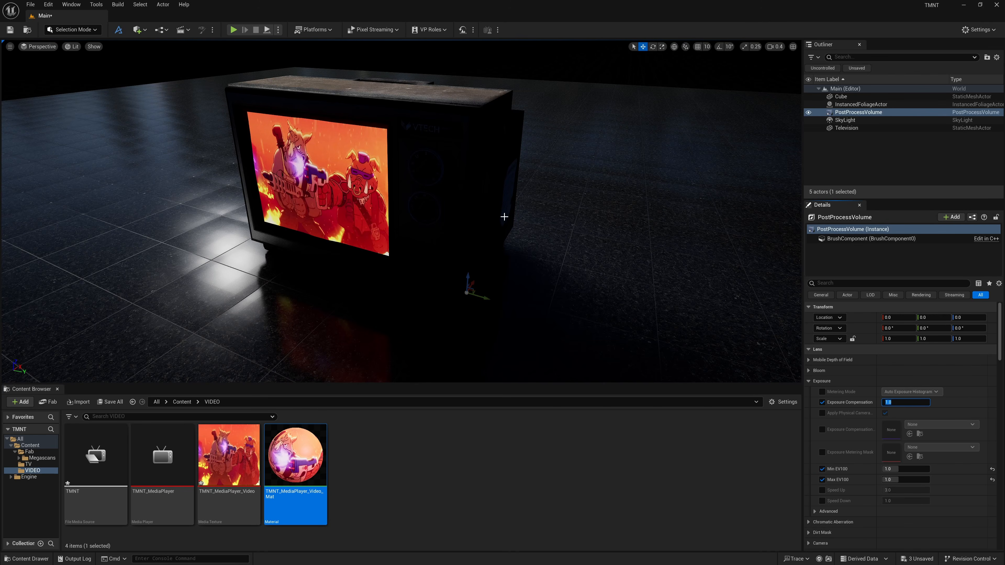
# Try switching the SkyLight's Source Type to SLS Captured Scene and back to SLS Specified Cubemap.
pyautogui.click(849, 121)
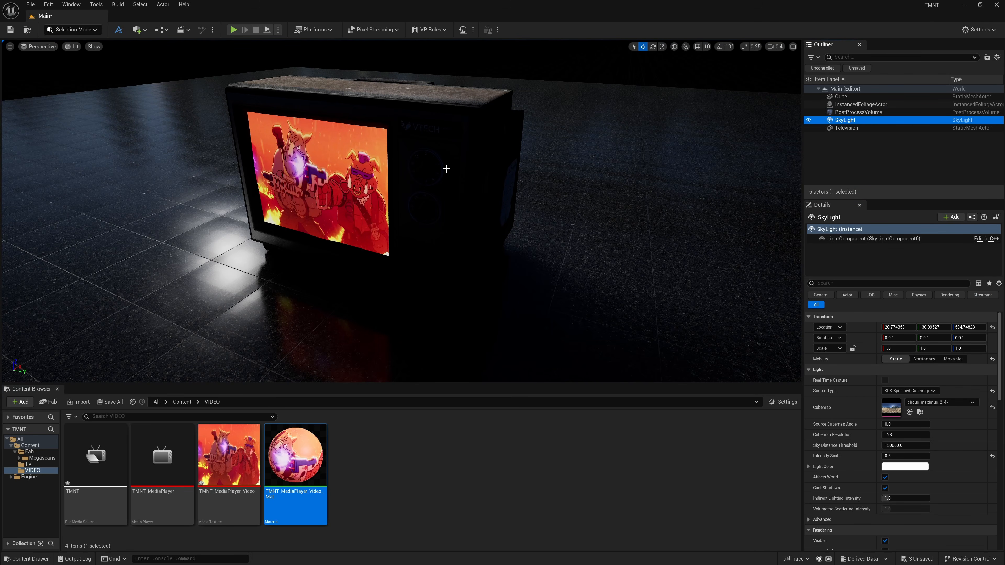
pyautogui.click(936, 403)
pyautogui.click(843, 409)
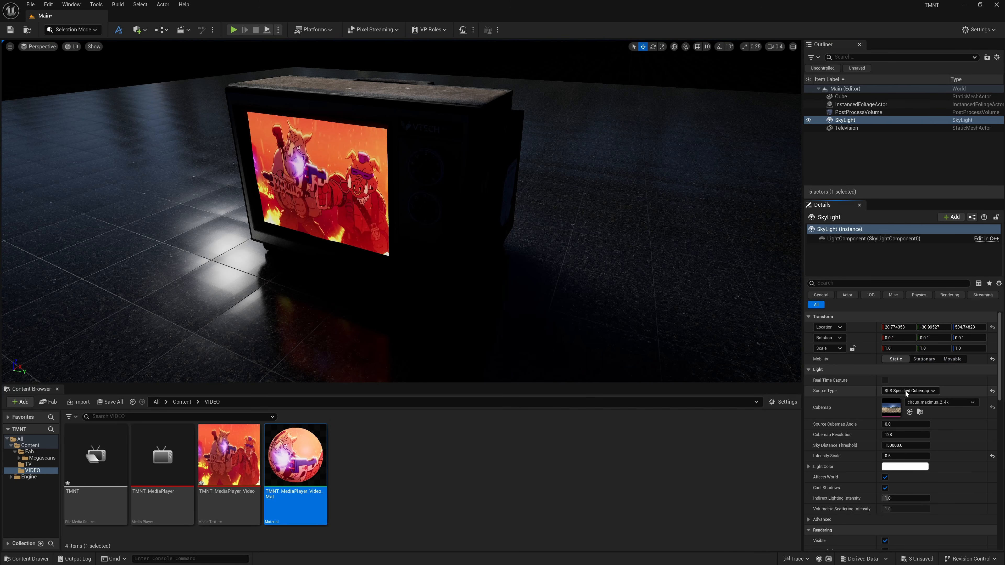
pyautogui.click(895, 401)
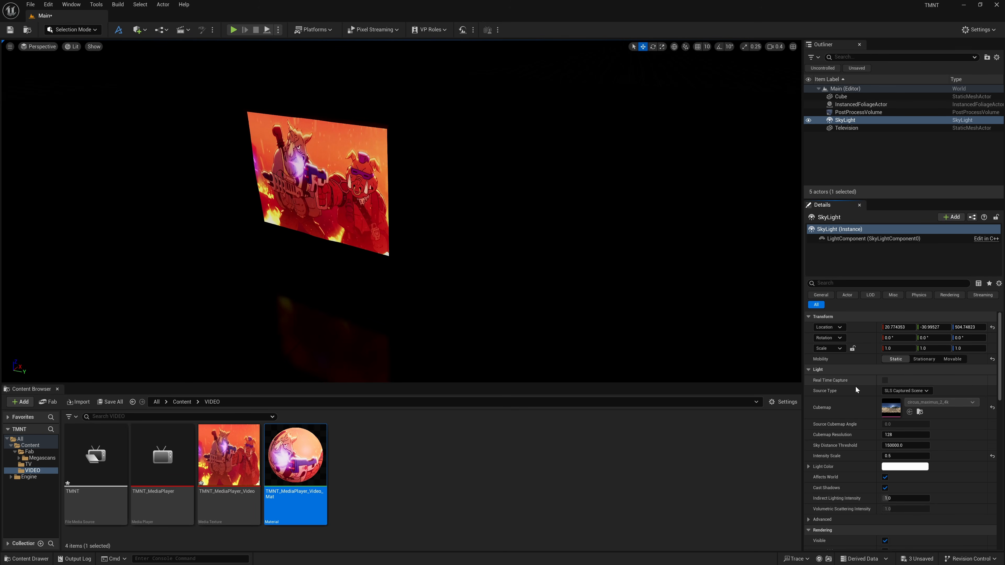
pyautogui.click(910, 391)
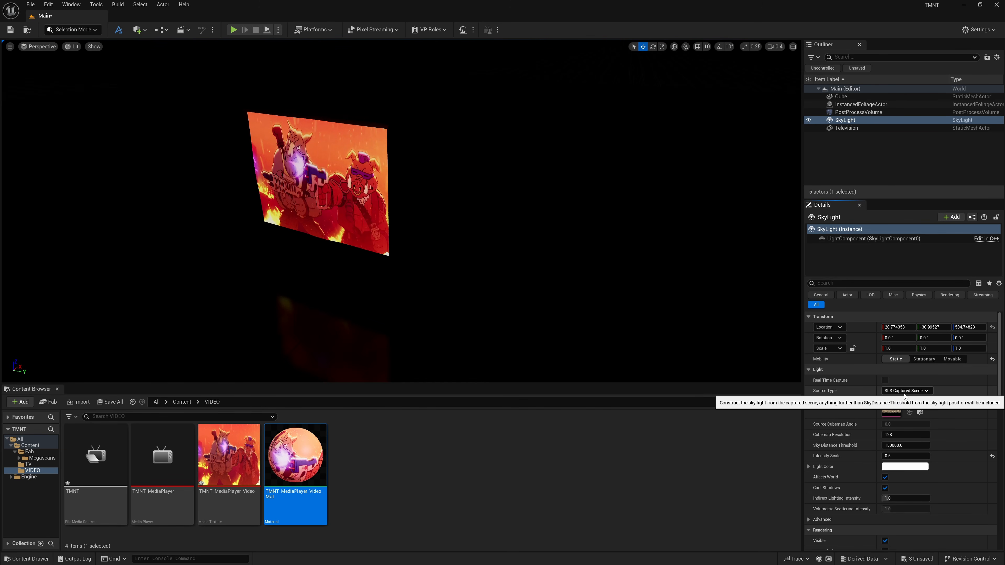
pyautogui.click(917, 405)
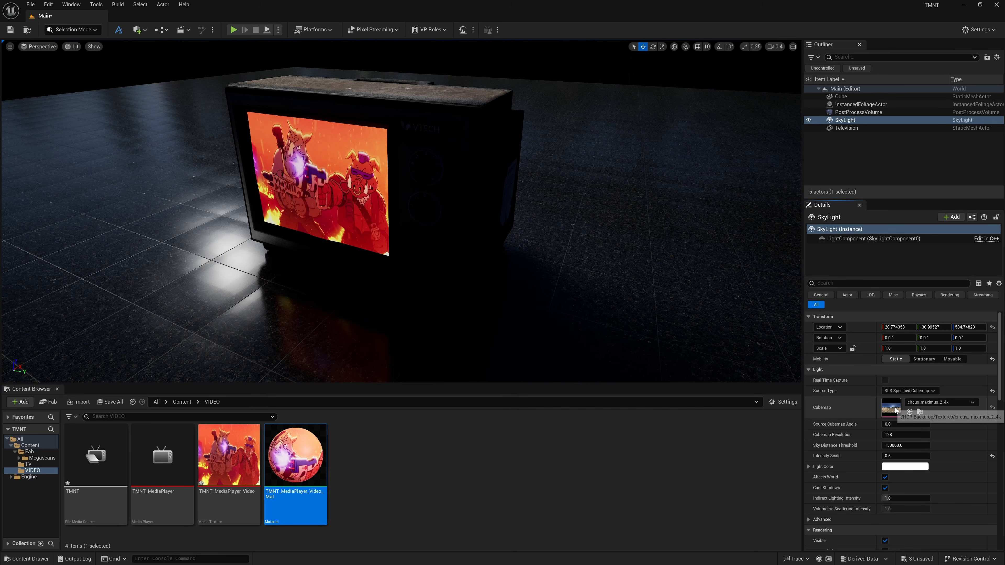
# Reselect circus_maximus_2_4k as the SkyLight's cubemap and save the level.
pyautogui.click(965, 402)
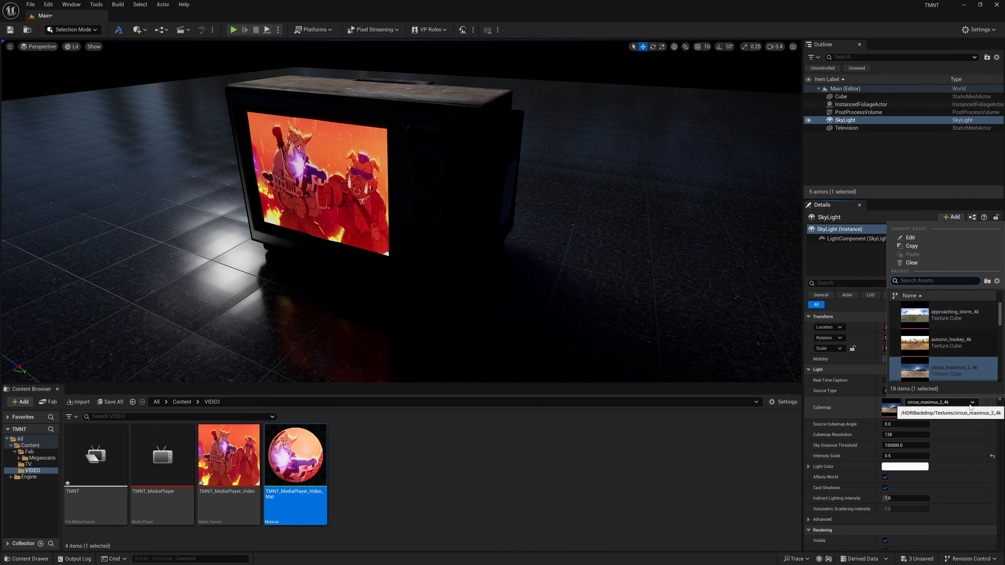
pyautogui.click(944, 375)
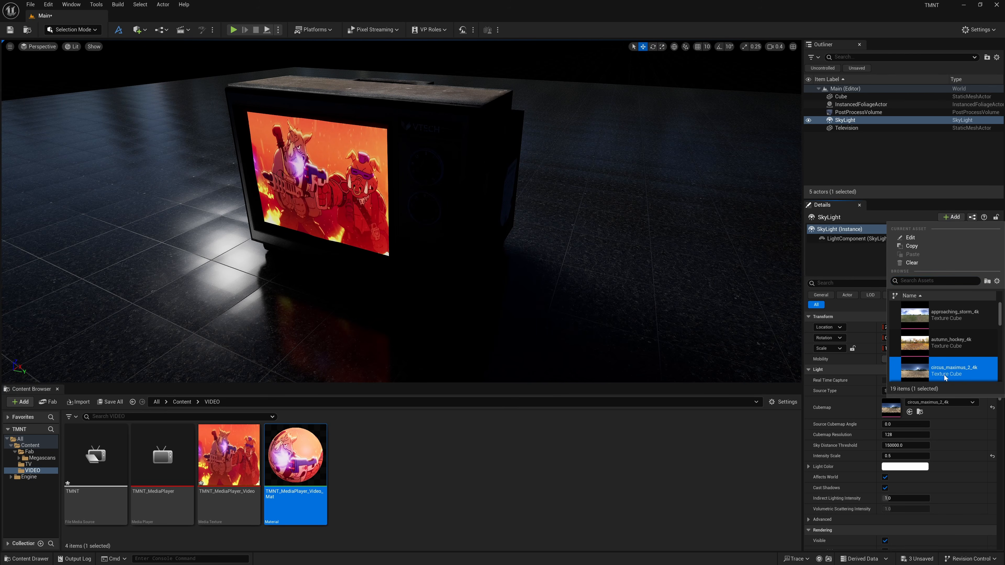
pyautogui.click(789, 387)
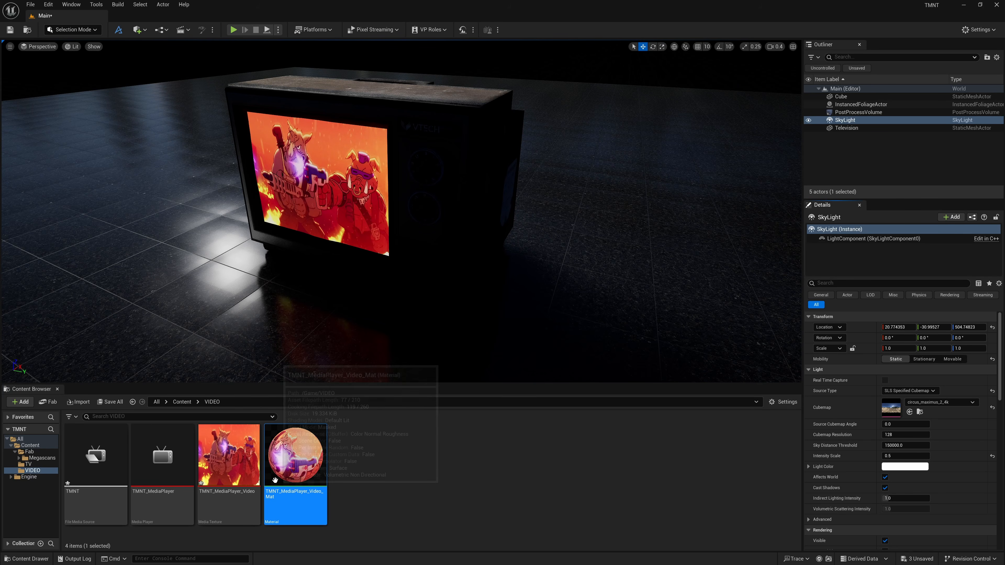
pyautogui.hotkey('ctrl', 's')
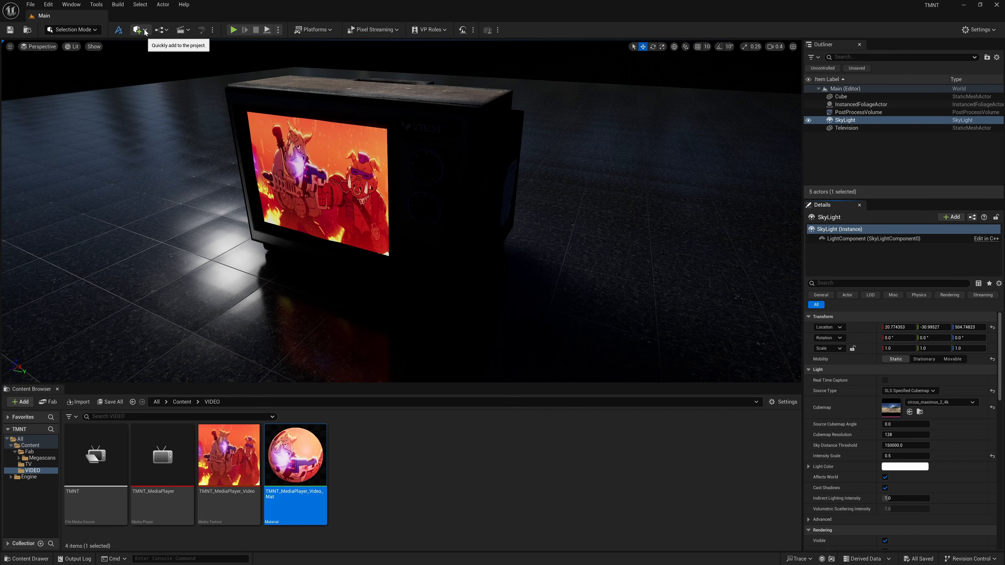
# Add a Rect Light to the level and move it into the television's screen.
pyautogui.click(145, 30)
pyautogui.moveTo(156, 115)
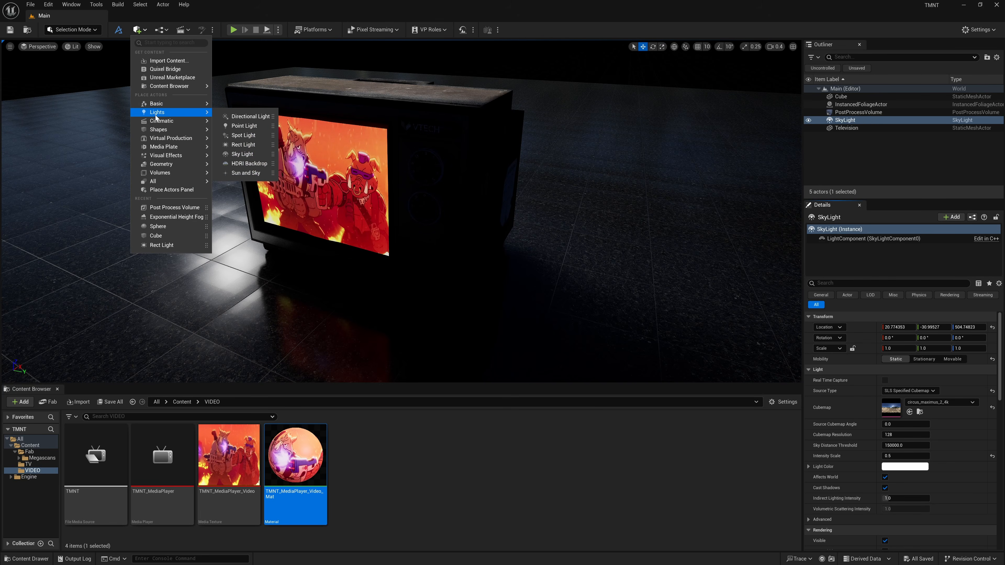
pyautogui.click(244, 145)
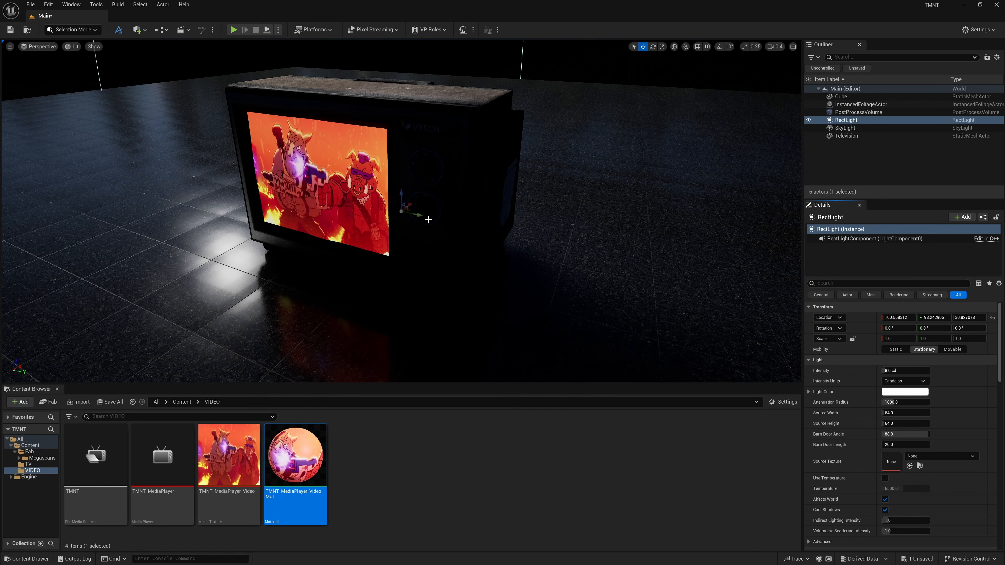
pyautogui.click(992, 318)
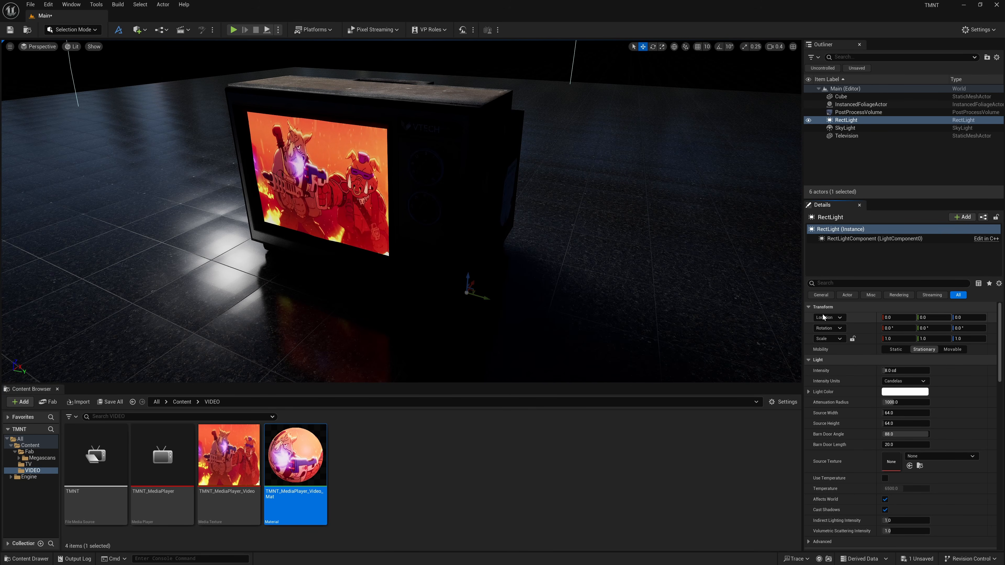
pyautogui.moveTo(470, 278); pyautogui.dragTo(327, 196)
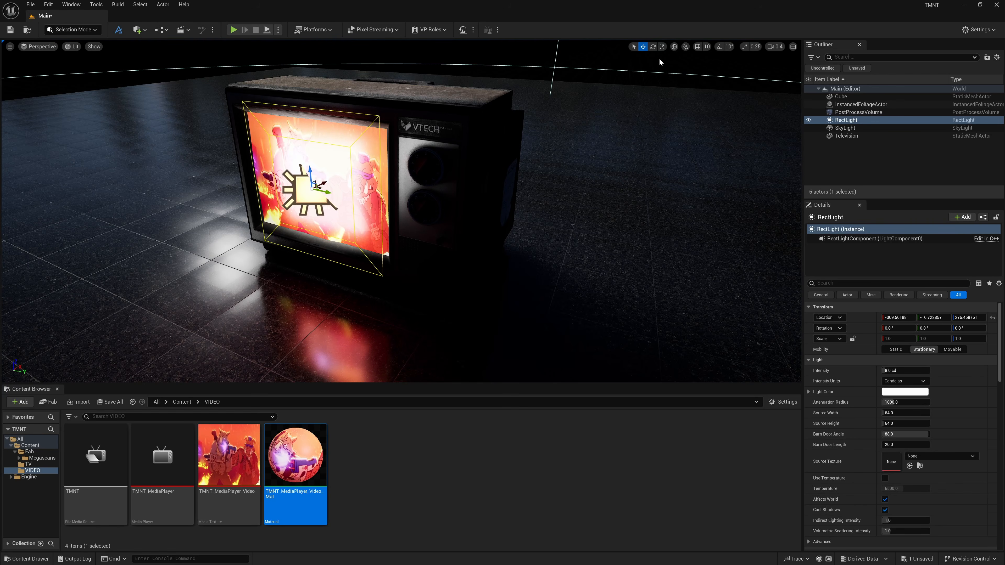
# Rotate the Rect Light to 180° yaw so it faces out of the screen.
pyautogui.click(653, 47)
pyautogui.moveTo(970, 328); pyautogui.dragTo(974, 329)
pyautogui.click(974, 329)
pyautogui.write('180')
pyautogui.press('Return')
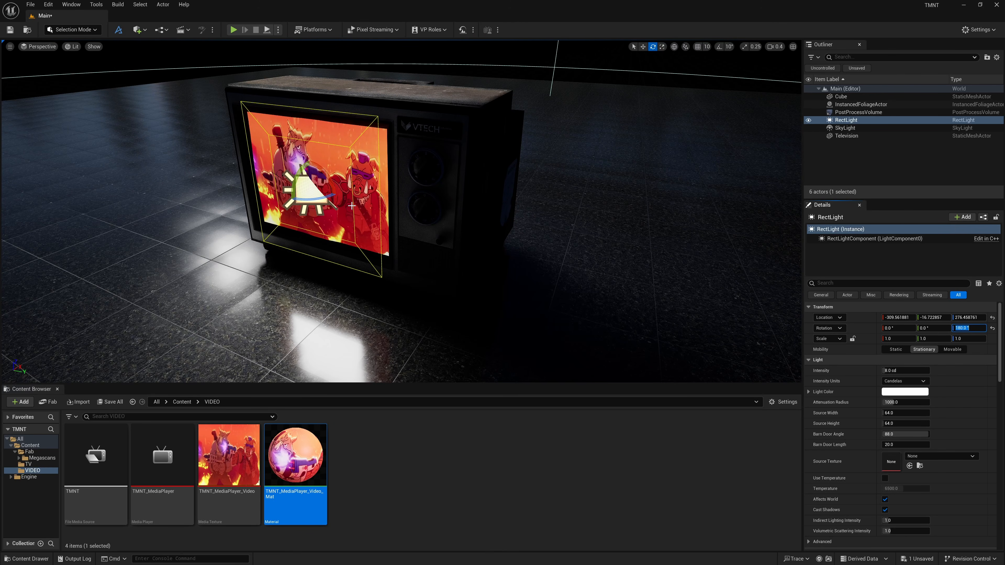
# Reposition the Rect Light so it sits centred in front of the television screen.
pyautogui.press('a')
pyautogui.moveTo(353, 206); pyautogui.dragTo(376, 201, button='right')
pyautogui.press('w')
pyautogui.click(643, 46)
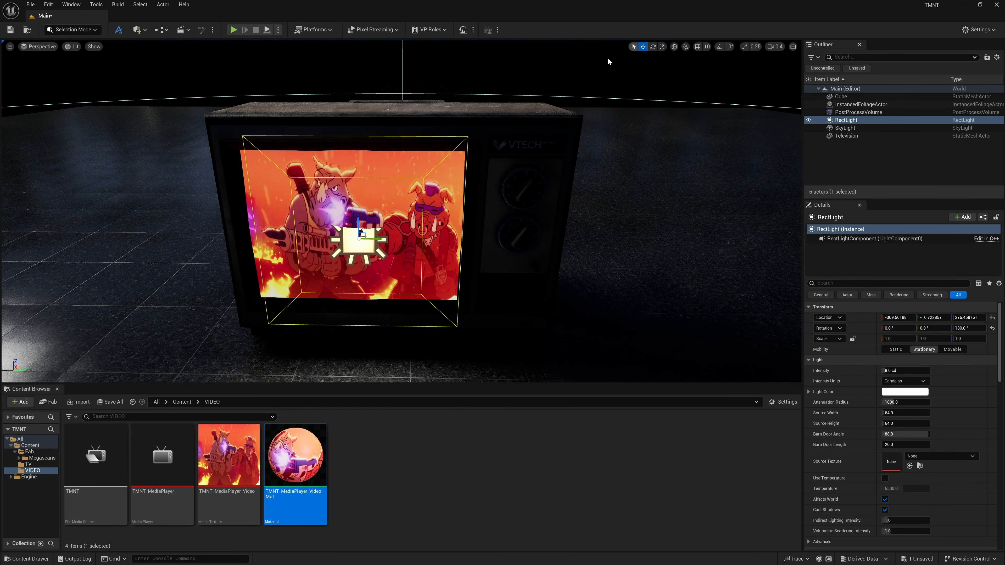
pyautogui.moveTo(372, 237); pyautogui.dragTo(352, 215)
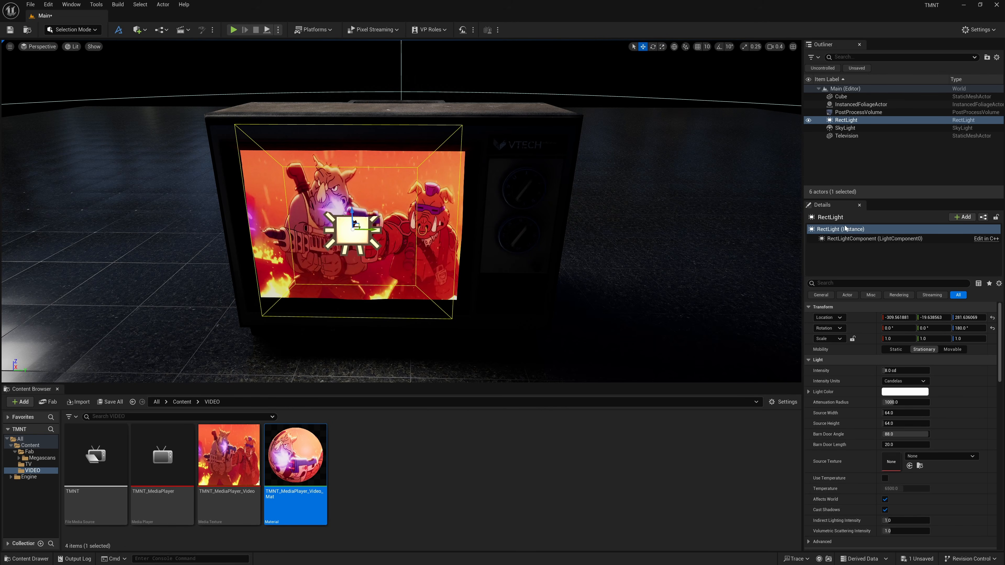
# Fit the Rect Light to the screen: source width about 106.7, source height 80, barn door length about 9.7.
pyautogui.moveTo(886, 413); pyautogui.dragTo(889, 413)
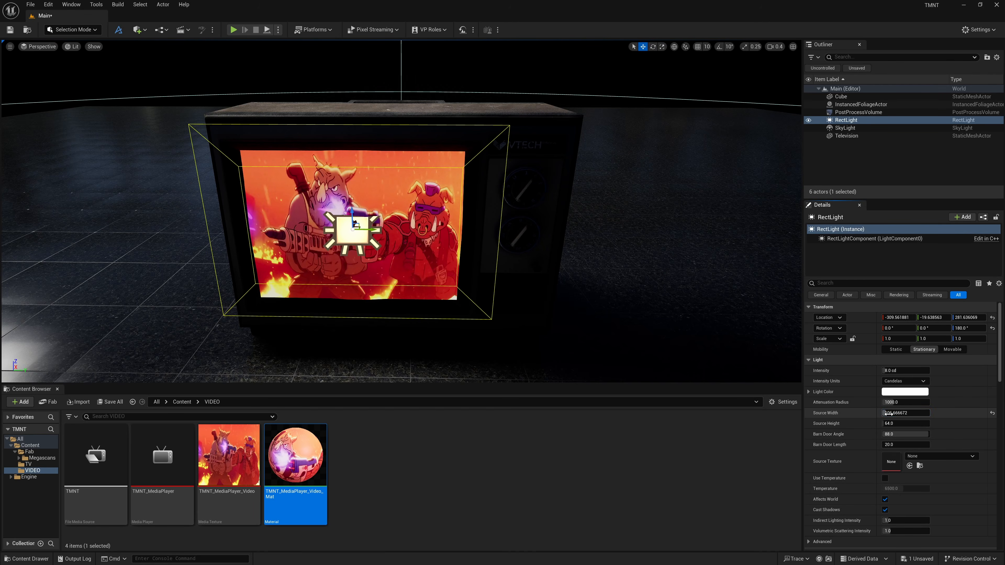
pyautogui.moveTo(382, 230); pyautogui.dragTo(386, 230)
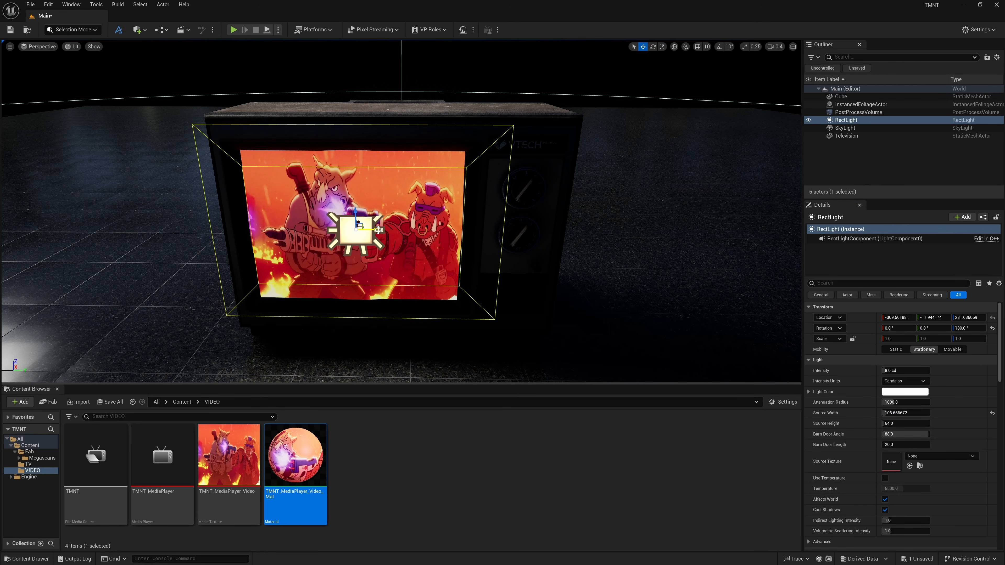
pyautogui.moveTo(885, 423); pyautogui.dragTo(886, 424)
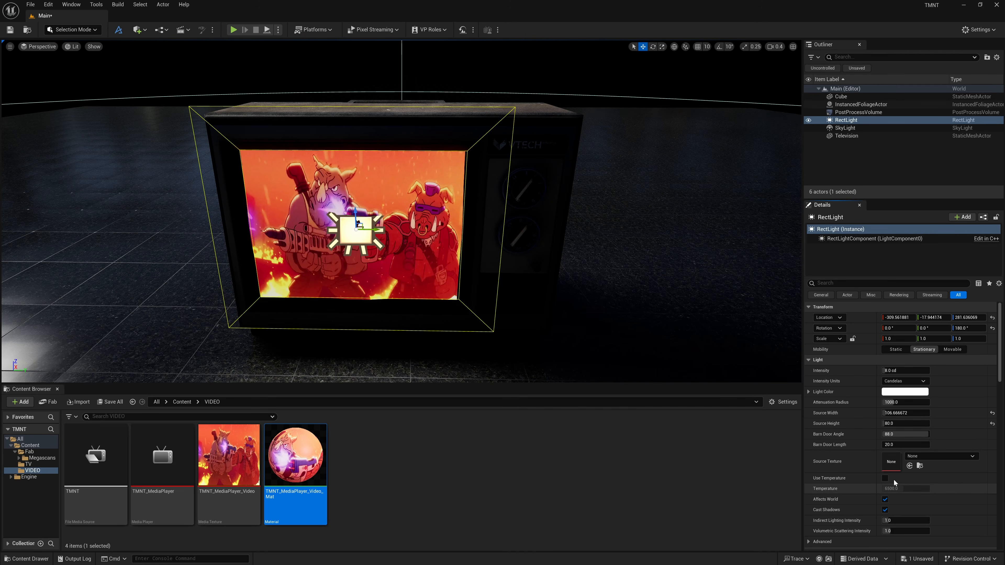
pyautogui.moveTo(888, 445); pyautogui.dragTo(886, 445)
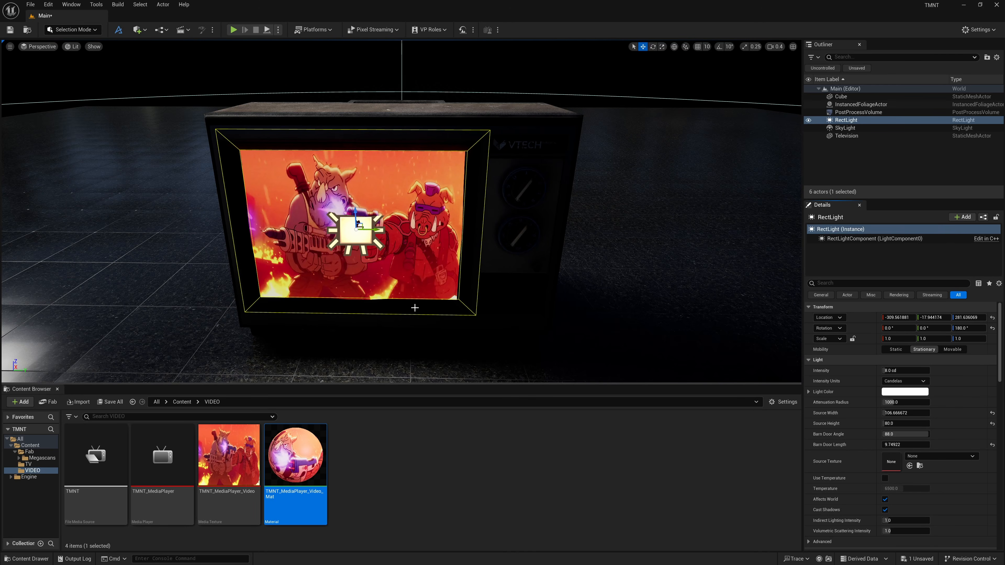
pyautogui.moveTo(403, 302); pyautogui.dragTo(403, 303, button='right')
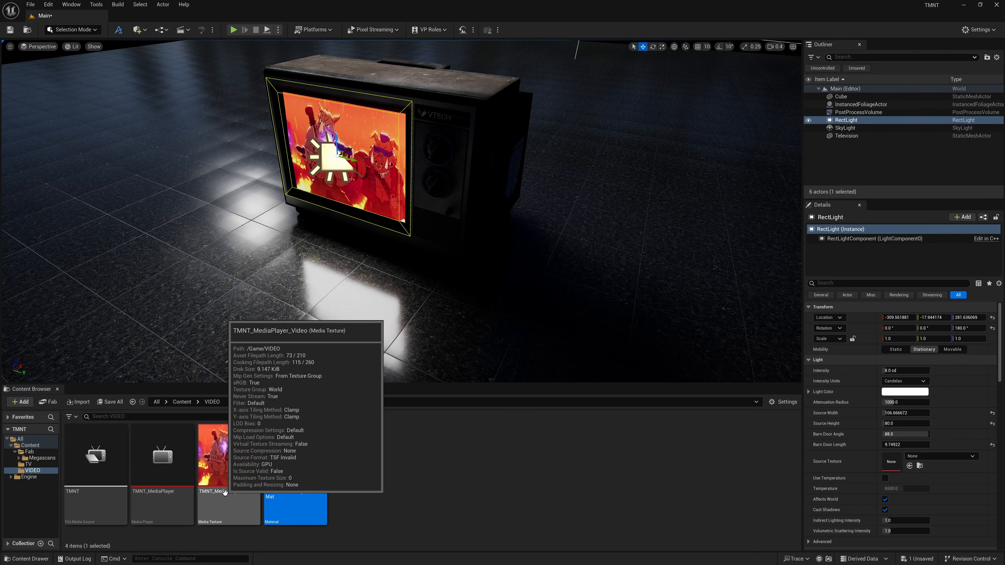
# Assign TMNT_MediaPlayer_Video as the Rect Light's source texture.
pyautogui.moveTo(229, 449); pyautogui.dragTo(886, 478)
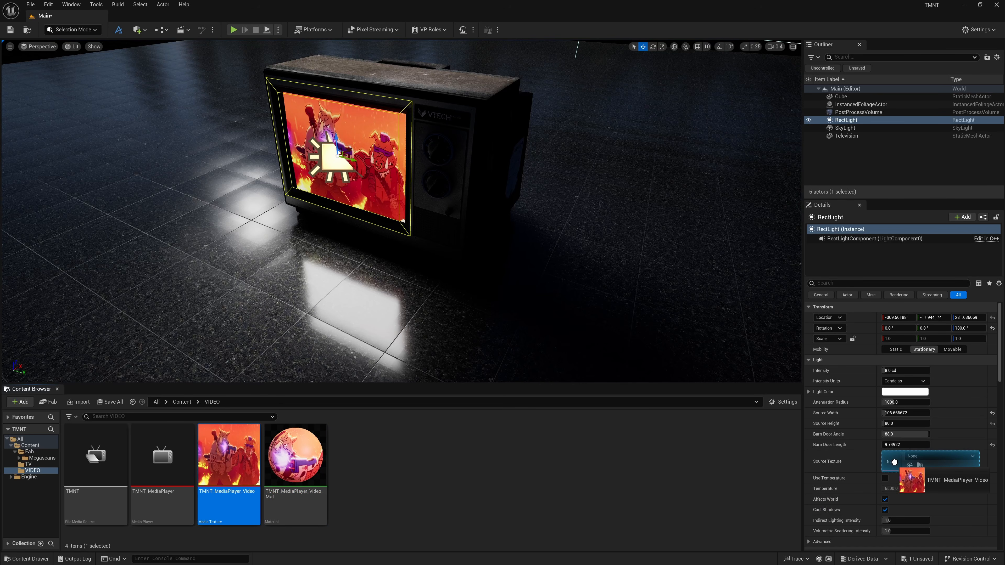
pyautogui.moveTo(894, 461); pyautogui.dragTo(894, 462)
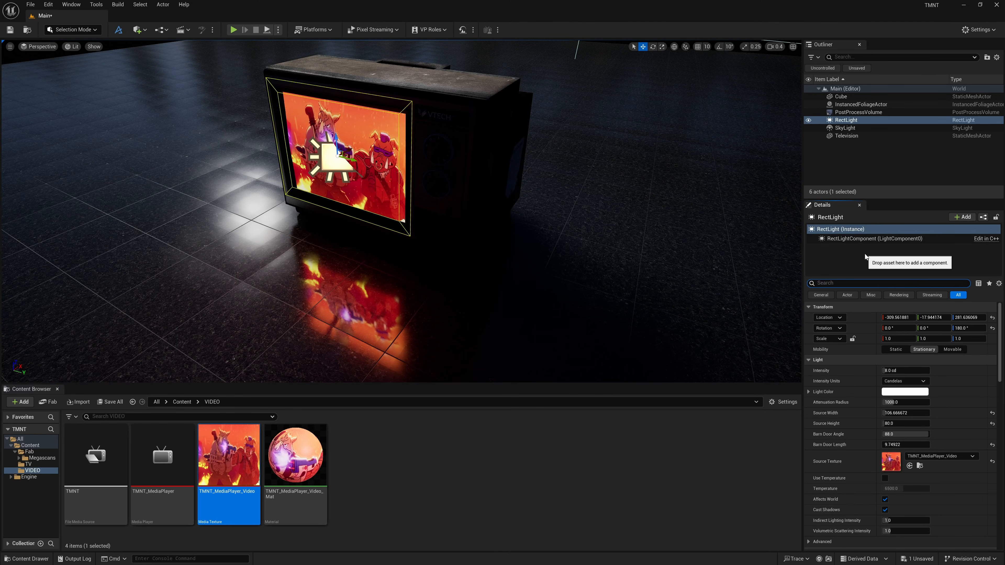
# Set the Rect Light's MegaLights Shadow Method to Ray Tracing and its Mobility to Movable.
pyautogui.write('mega')
pyautogui.moveTo(833, 340)
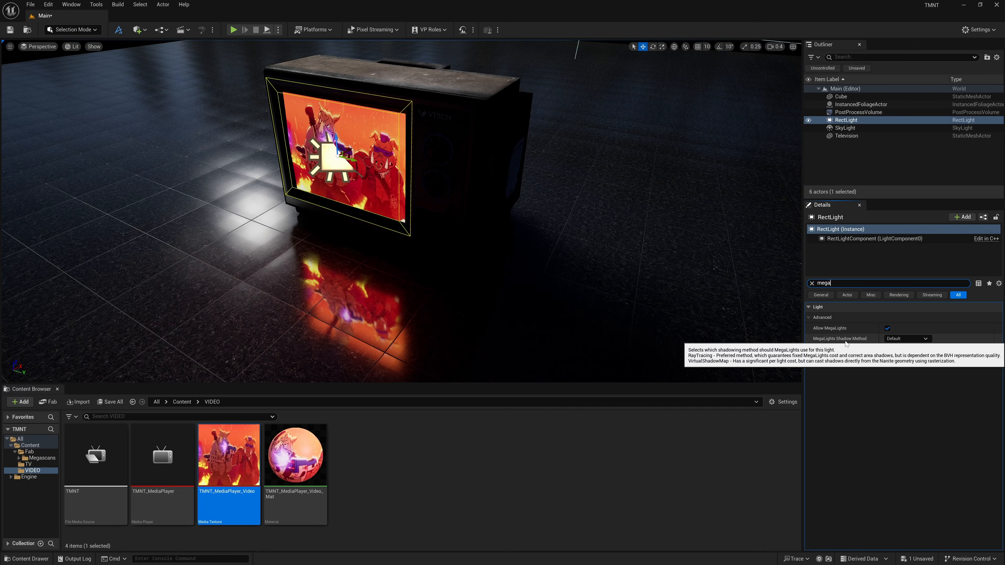
pyautogui.click(901, 339)
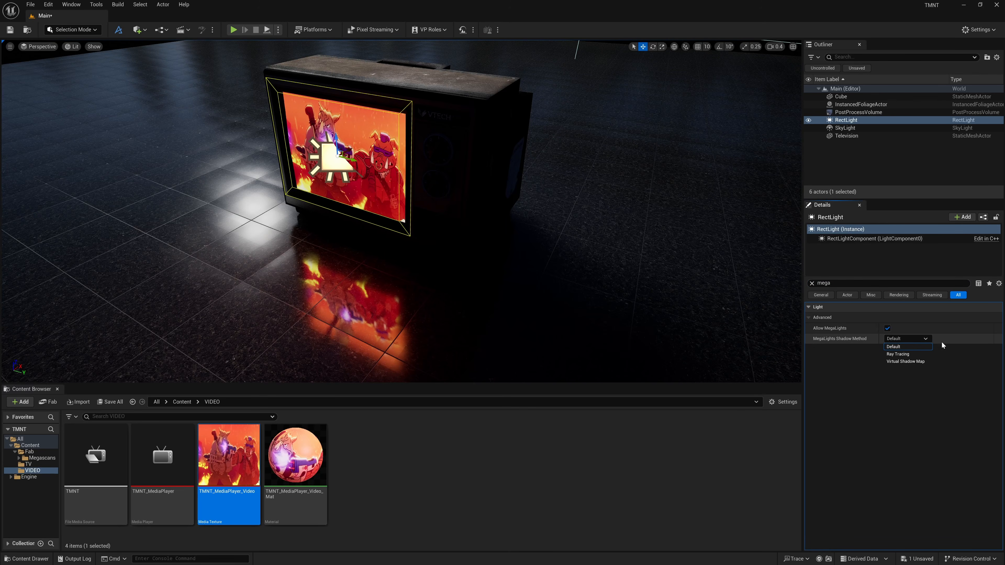
pyautogui.click(924, 356)
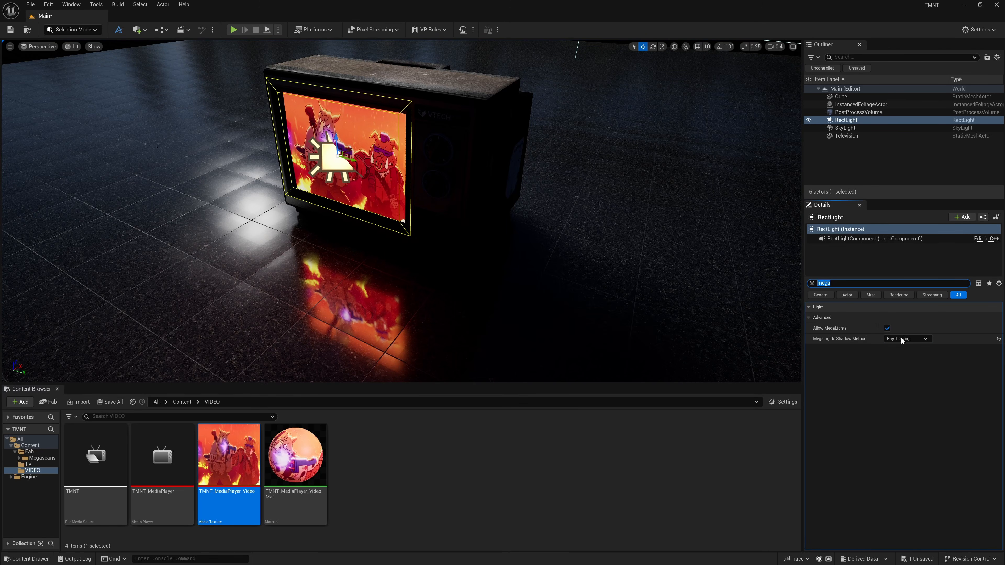
pyautogui.click(811, 283)
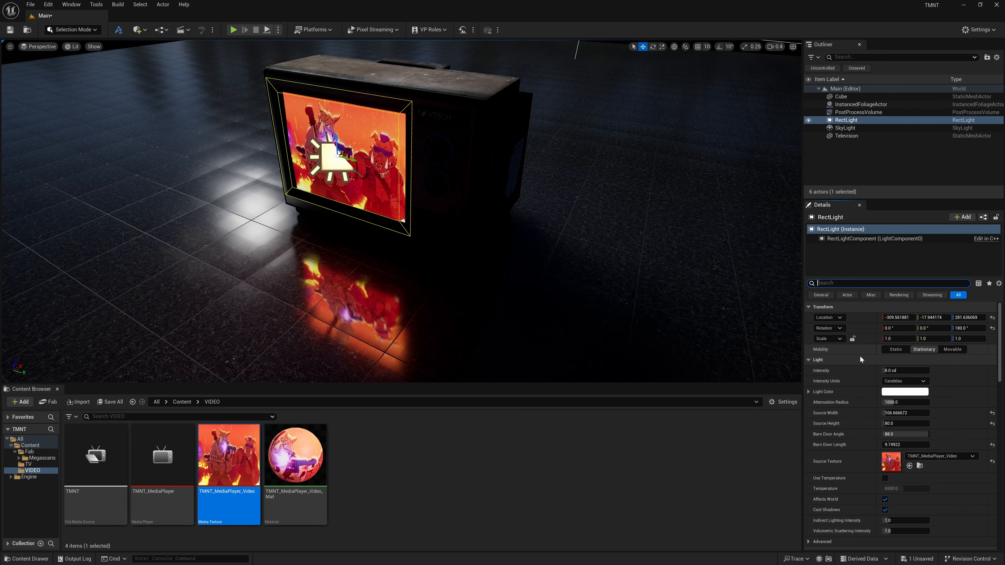
pyautogui.click(952, 351)
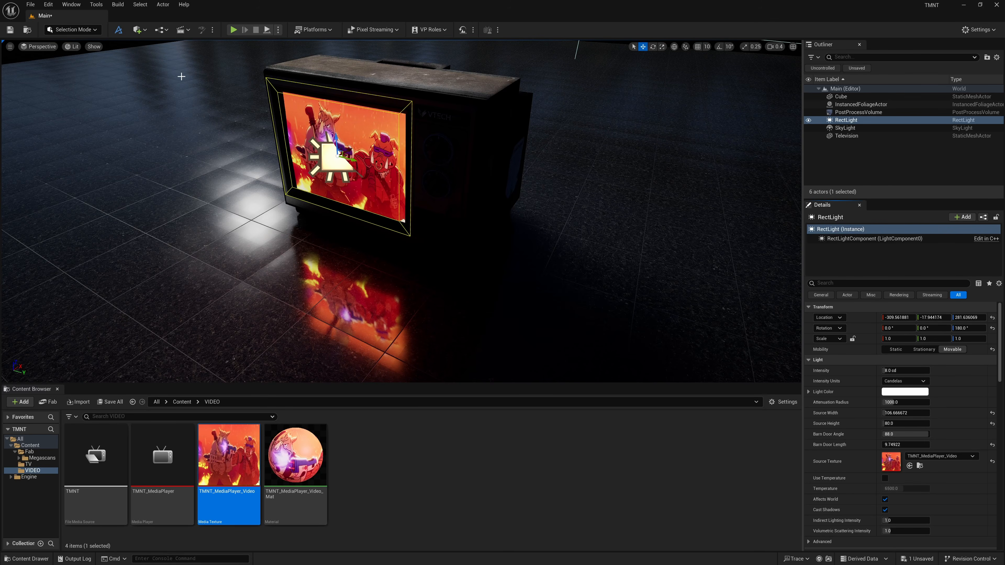
# Create a level sequence named TMNT_Sequence and set its display rate to 60 fps.
pyautogui.click(191, 32)
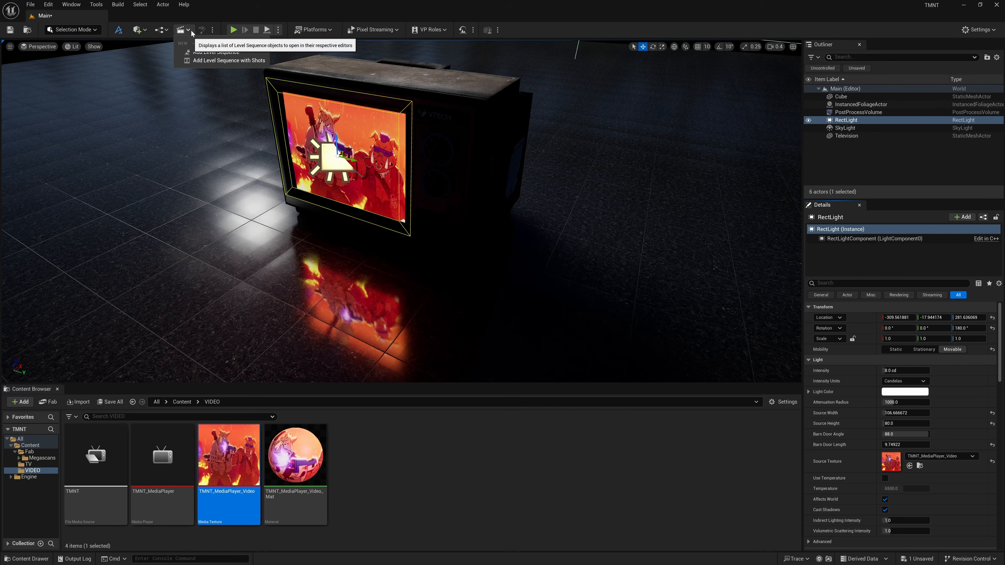
pyautogui.click(237, 54)
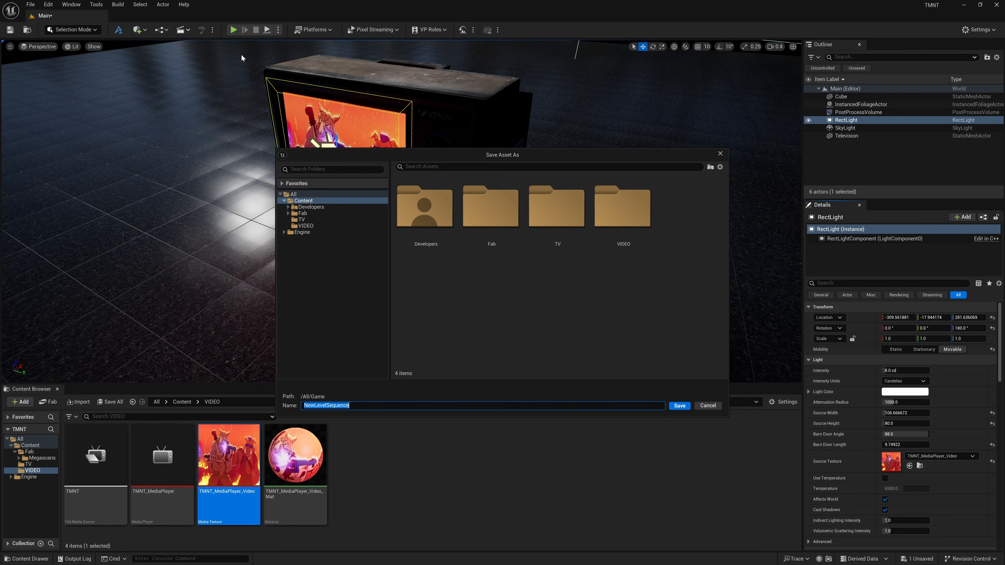
pyautogui.write('TMNT_Sequence')
pyautogui.click(675, 406)
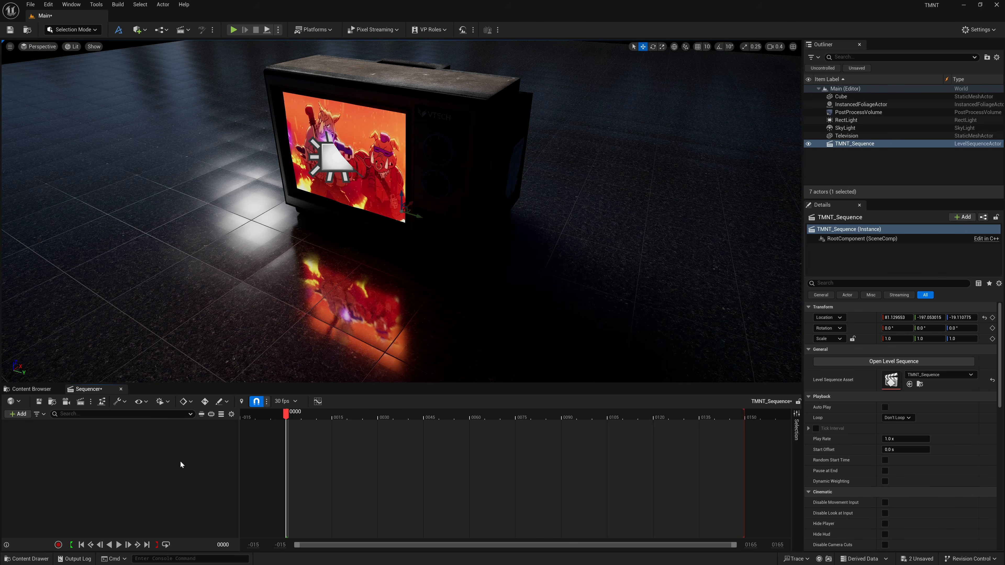
pyautogui.click(293, 403)
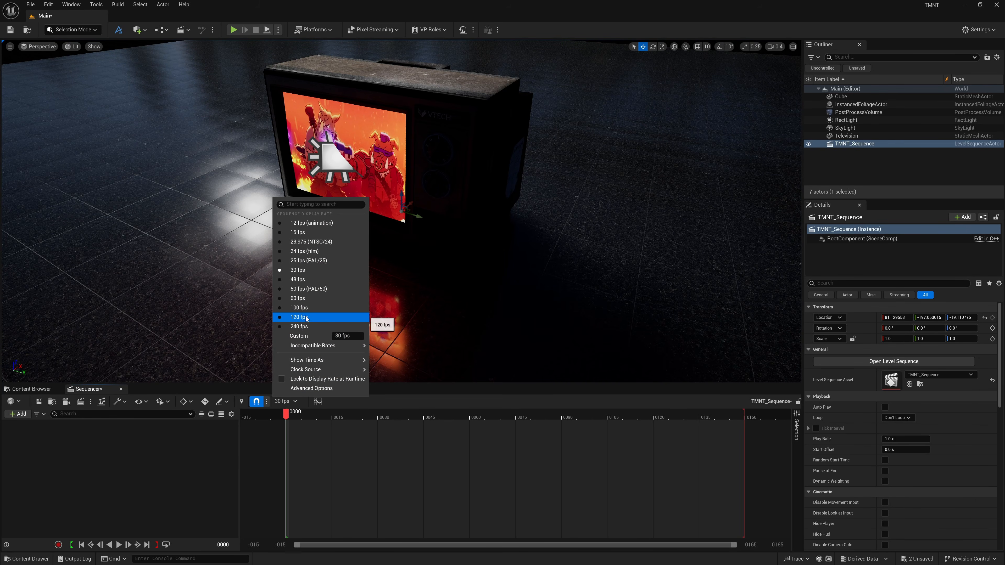
pyautogui.click(306, 296)
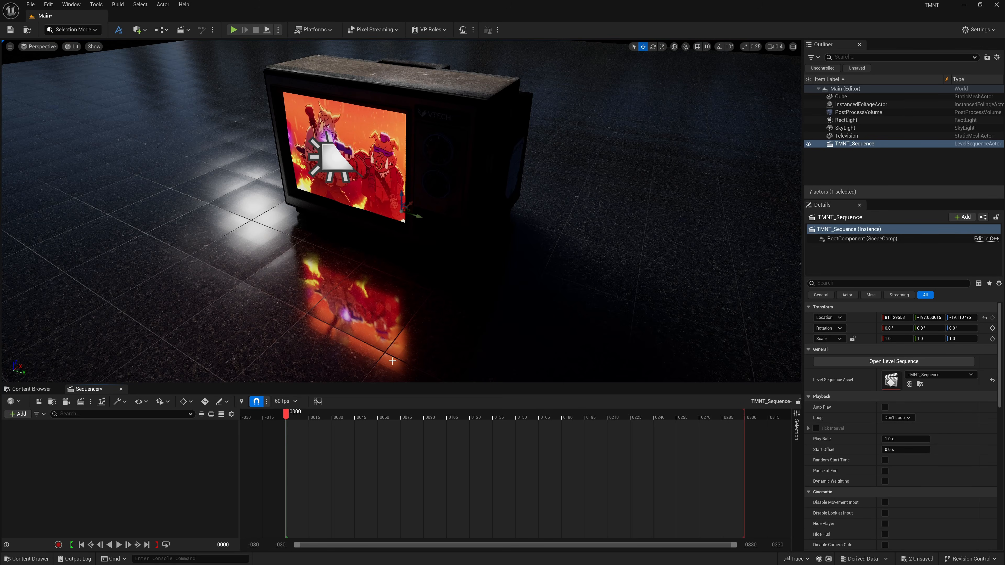
# Add a Media Track to the sequence using the TMNT media source.
pyautogui.click(21, 416)
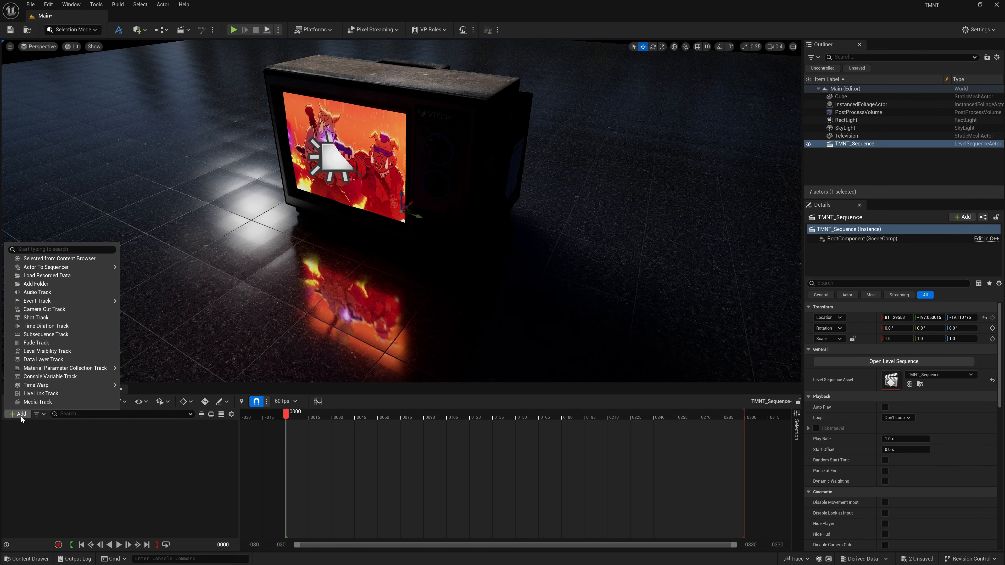
pyautogui.click(66, 403)
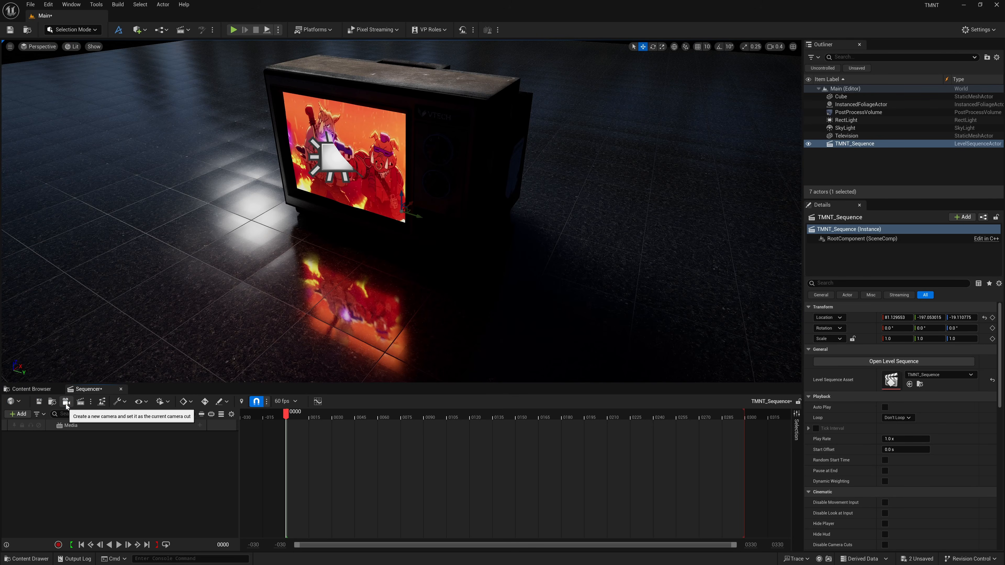
pyautogui.click(200, 426)
pyautogui.moveTo(238, 437)
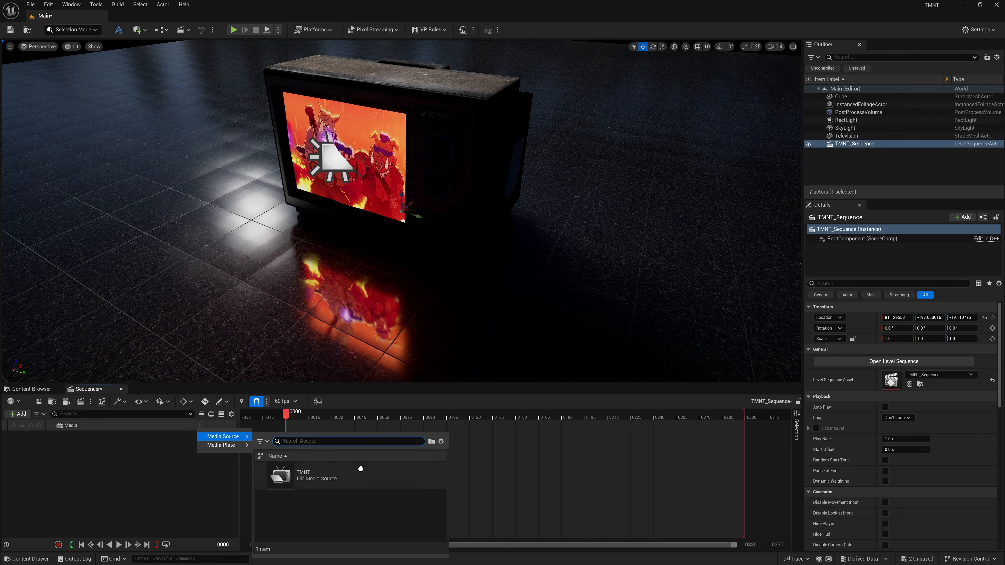
pyautogui.click(323, 481)
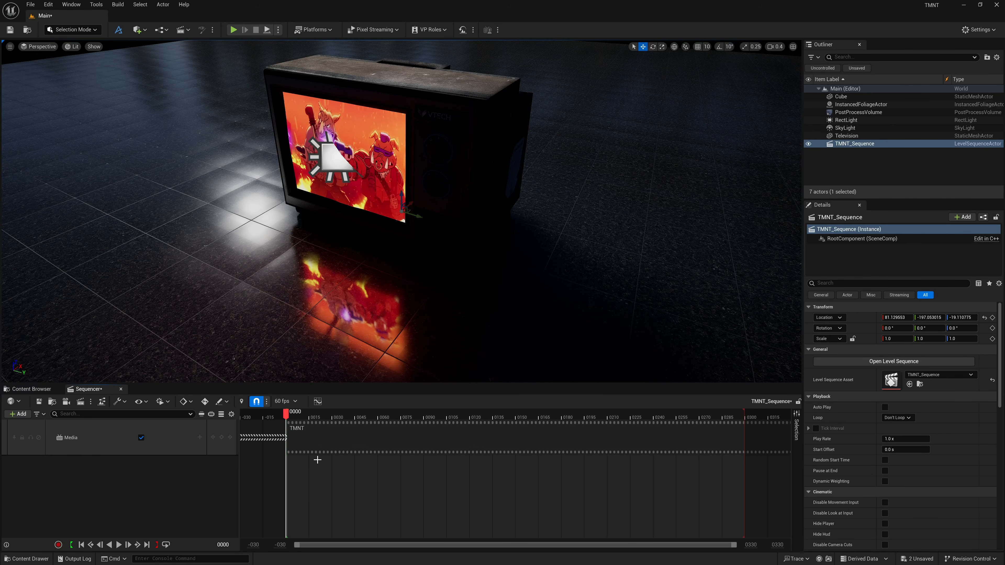
# Play the sequence briefly, pause it and return to the start.
pyautogui.click(118, 545)
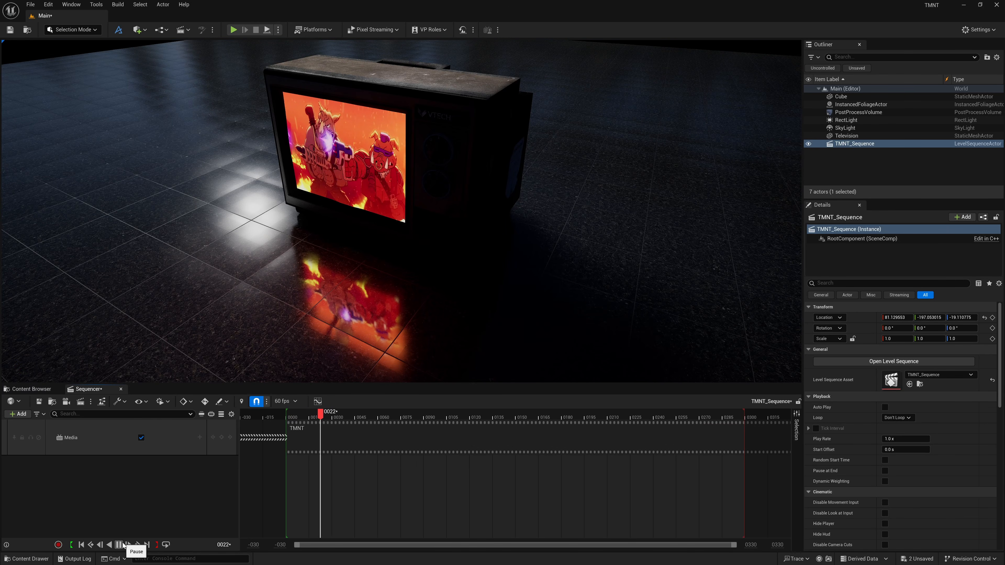
pyautogui.click(119, 545)
pyautogui.click(81, 545)
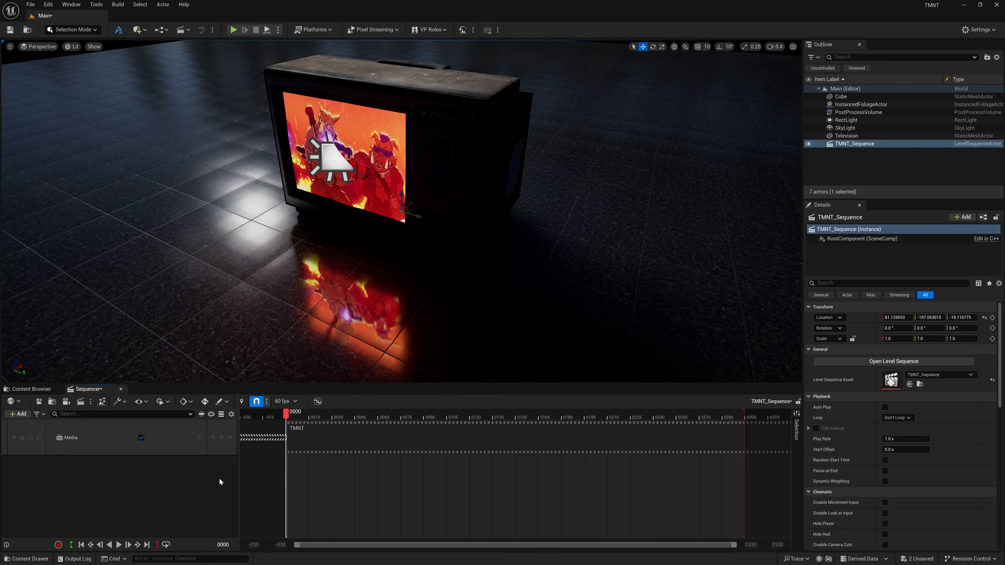
# Set the media section's Media Texture to TMNT_MediaPlayer_Video and preview the sequence playback briefly.
pyautogui.rightClick(322, 440)
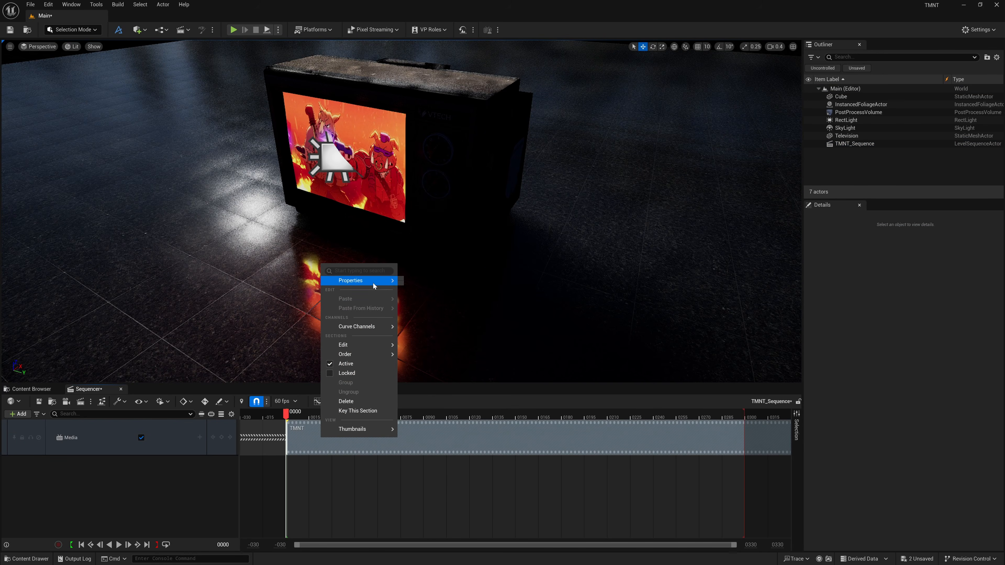
pyautogui.moveTo(372, 281)
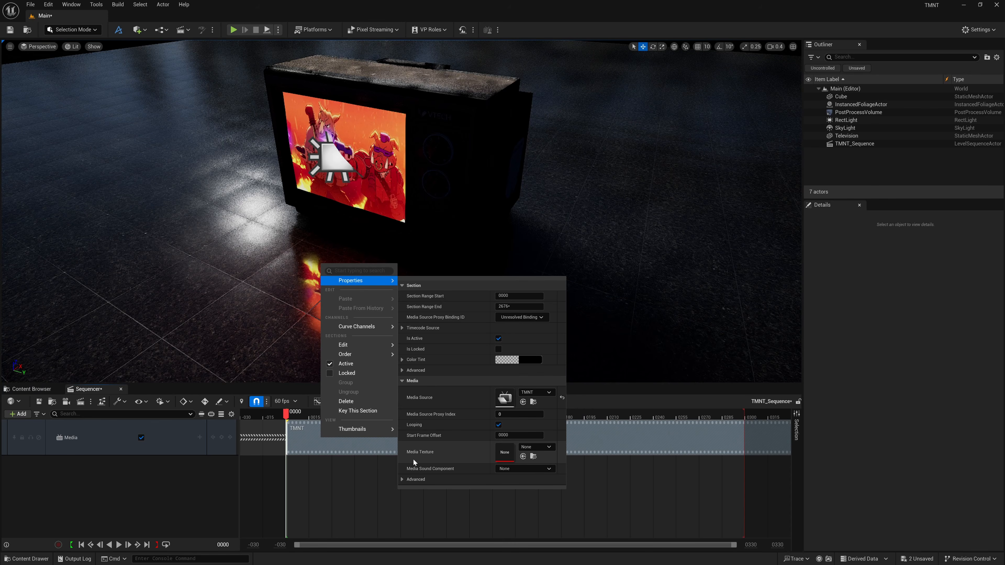
pyautogui.click(532, 448)
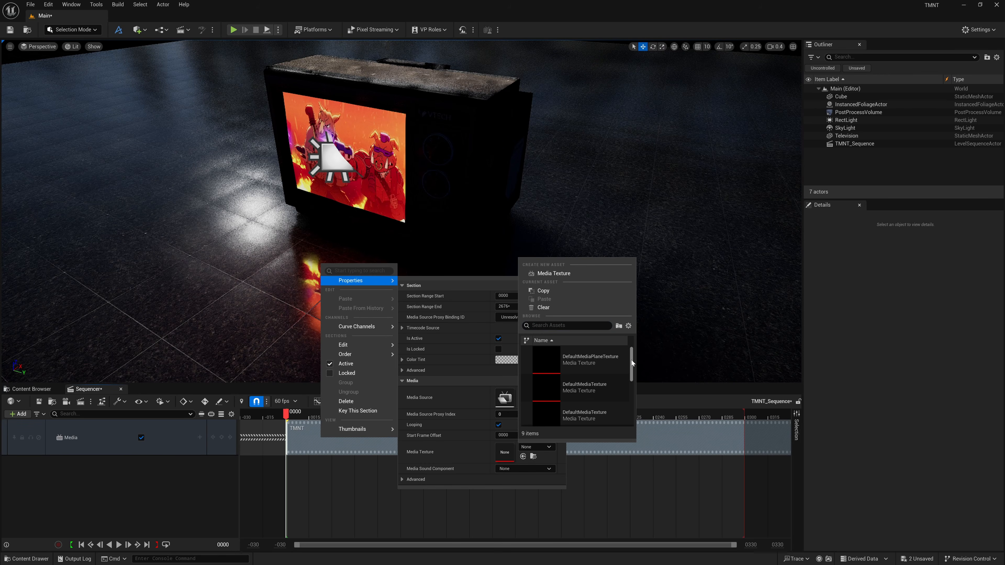
pyautogui.moveTo(630, 360); pyautogui.dragTo(636, 399)
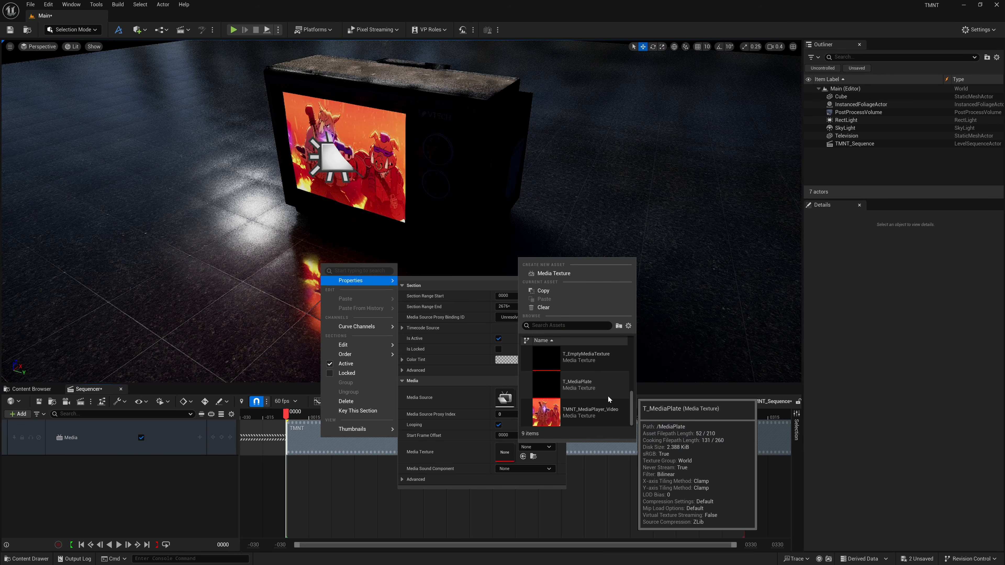
pyautogui.scroll(-1, 591, 412)
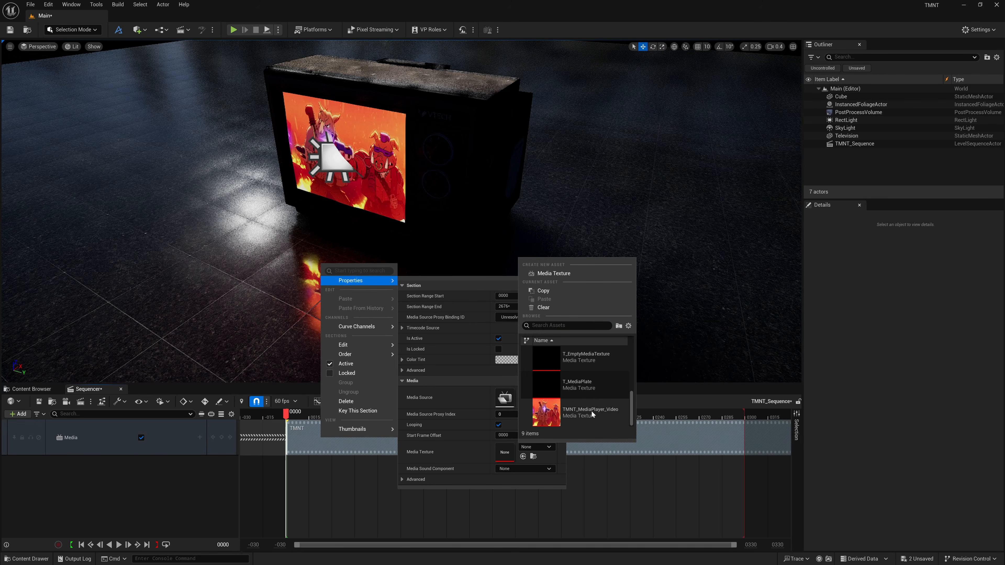
pyautogui.click(549, 420)
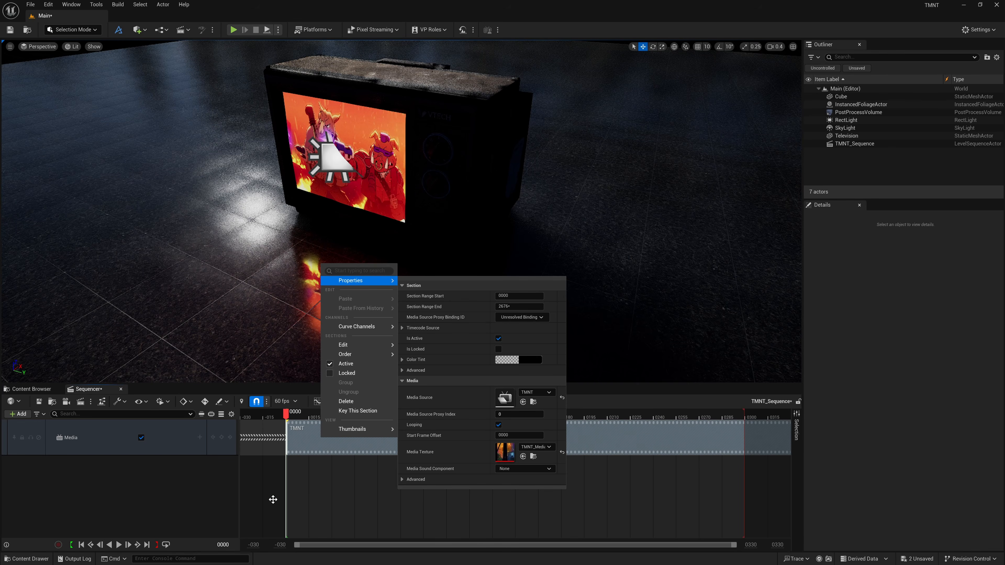
pyautogui.click(118, 545)
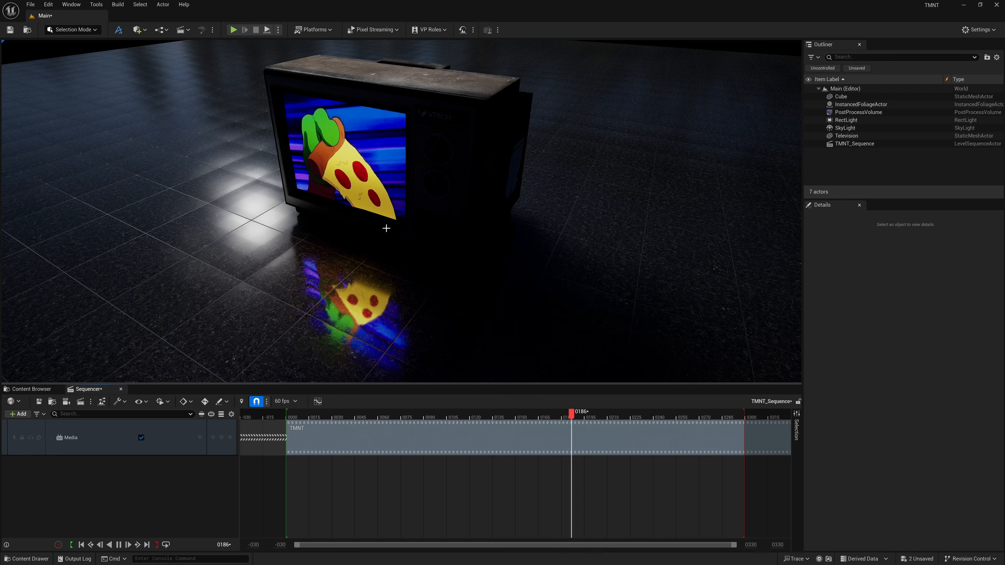
pyautogui.click(119, 545)
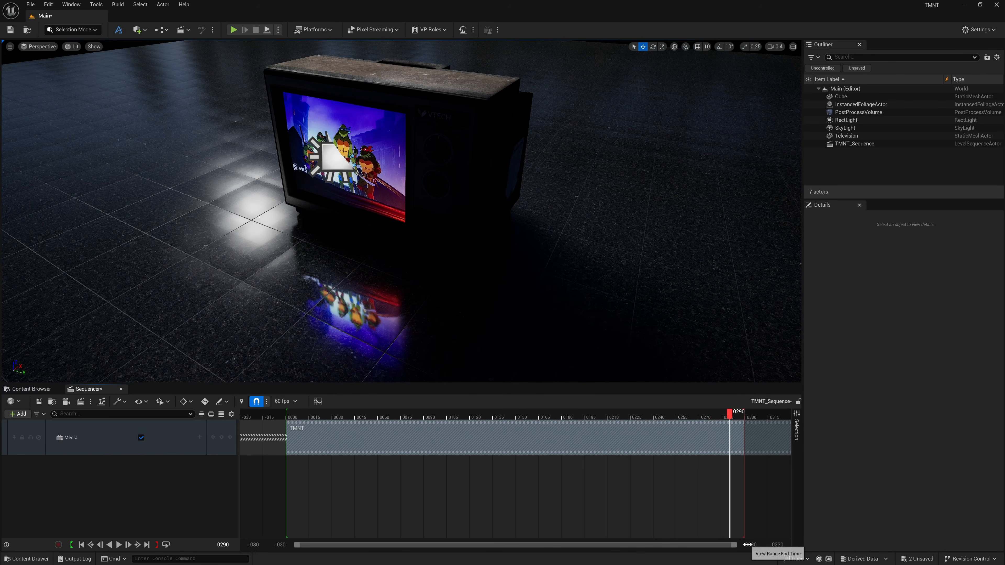
# Extend the sequence's playback range end to frame 2651, the end of the media section.
pyautogui.moveTo(749, 545); pyautogui.dragTo(1004, 545)
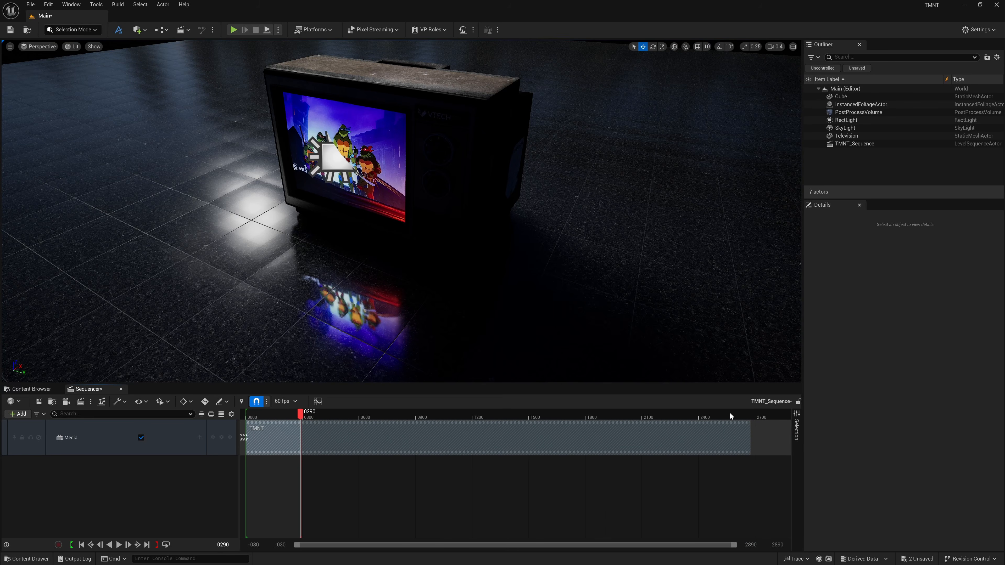
pyautogui.moveTo(731, 416); pyautogui.dragTo(745, 416)
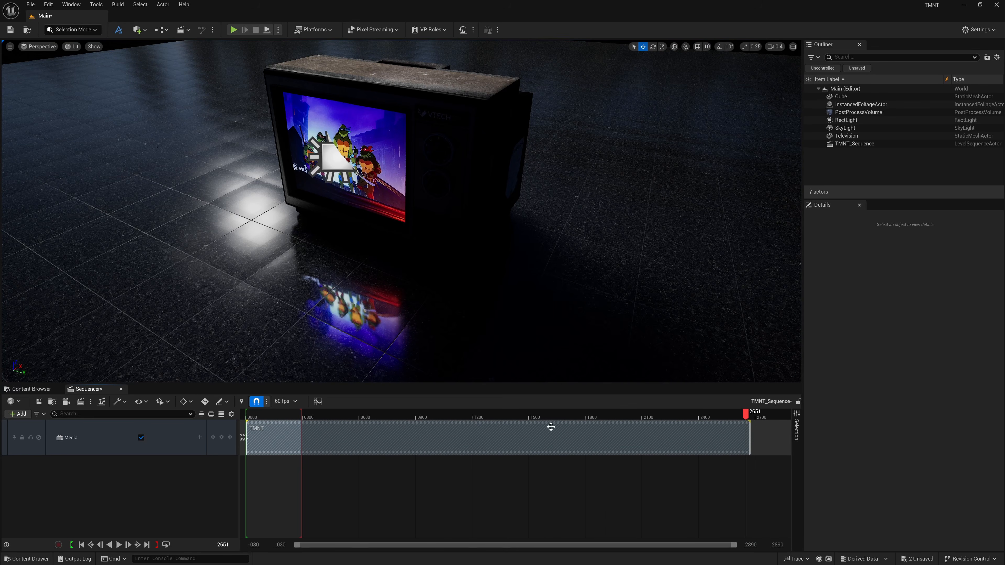
pyautogui.click(157, 545)
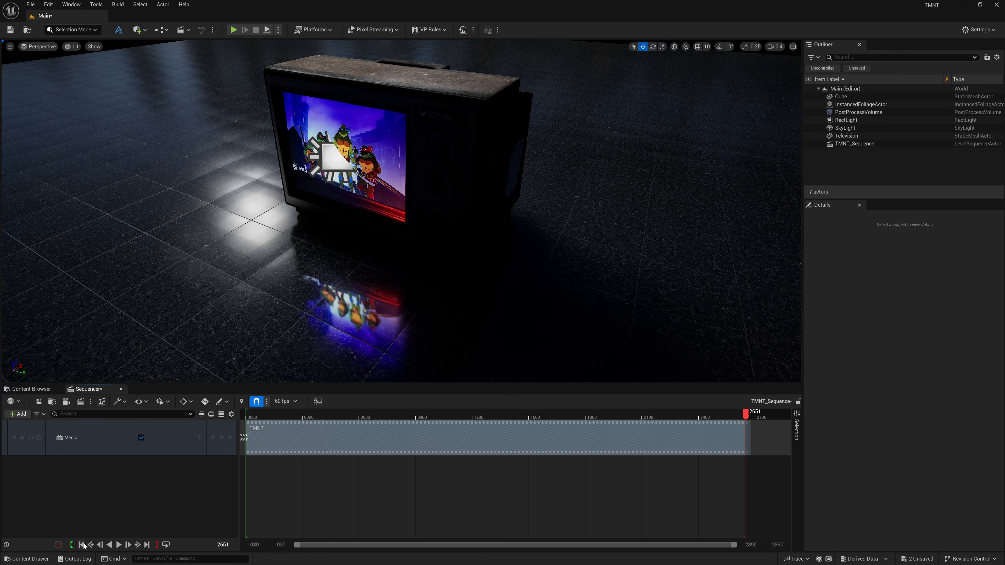
# Return to the start of the sequence and play it back.
pyautogui.click(82, 545)
pyautogui.click(119, 545)
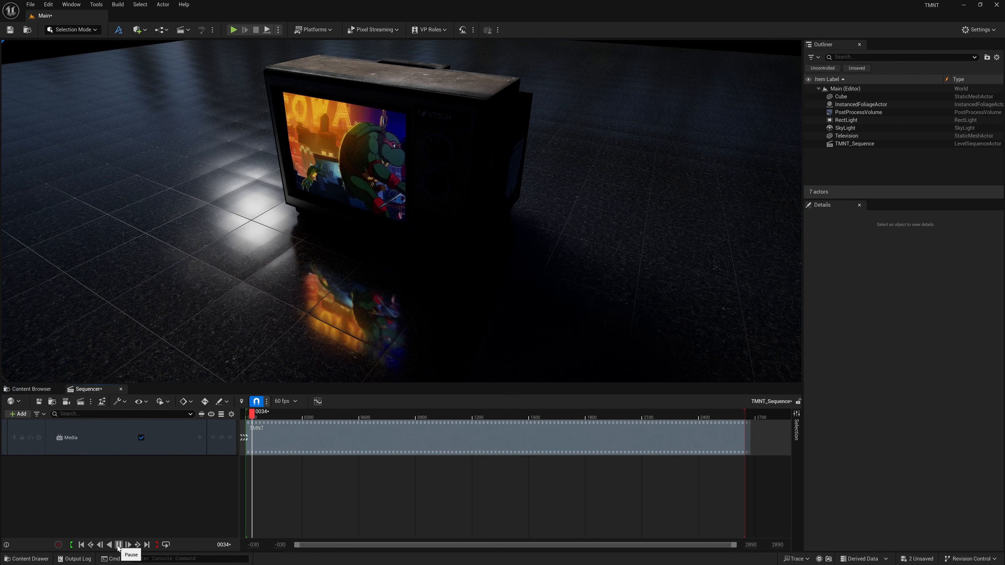
pyautogui.moveTo(339, 207)
pyautogui.mouseDown(button='right')
pyautogui.moveTo(356, 198)
pyautogui.moveTo(341, 190)
pyautogui.moveTo(353, 202)
pyautogui.moveTo(336, 202)
pyautogui.moveTo(344, 209)
pyautogui.mouseUp(button='right')
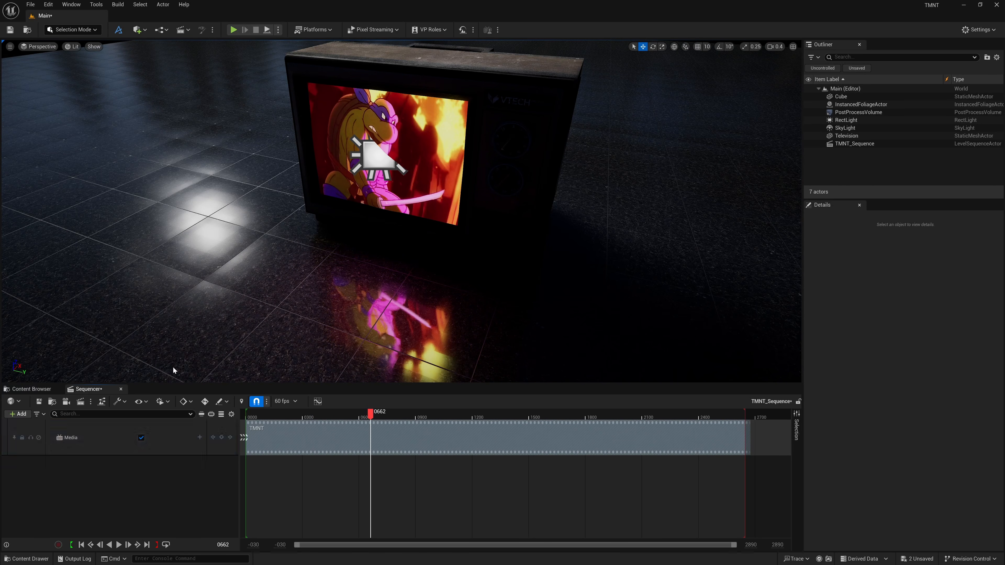
# Place a Sphere shape actor in the level.
pyautogui.click(138, 30)
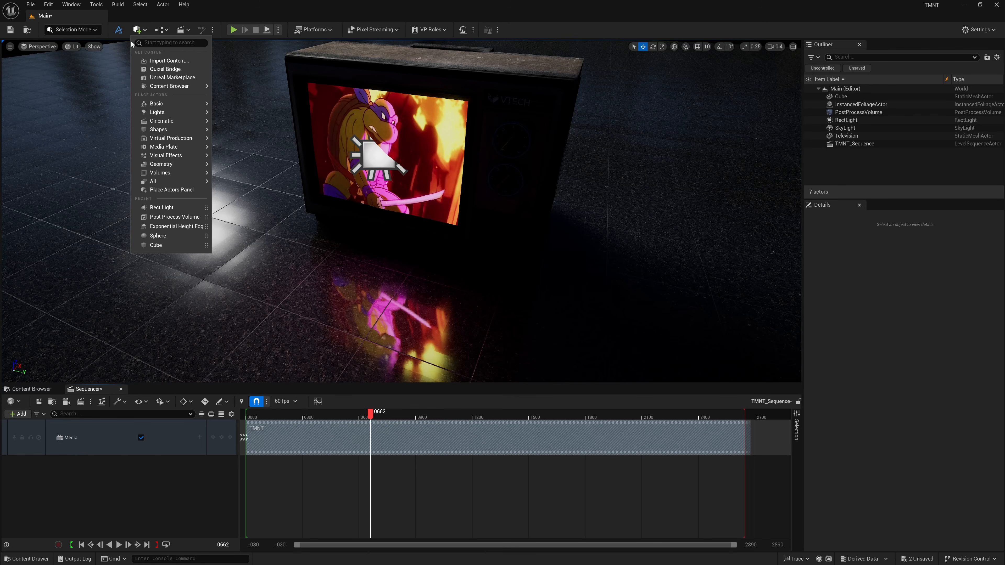
pyautogui.moveTo(169, 132)
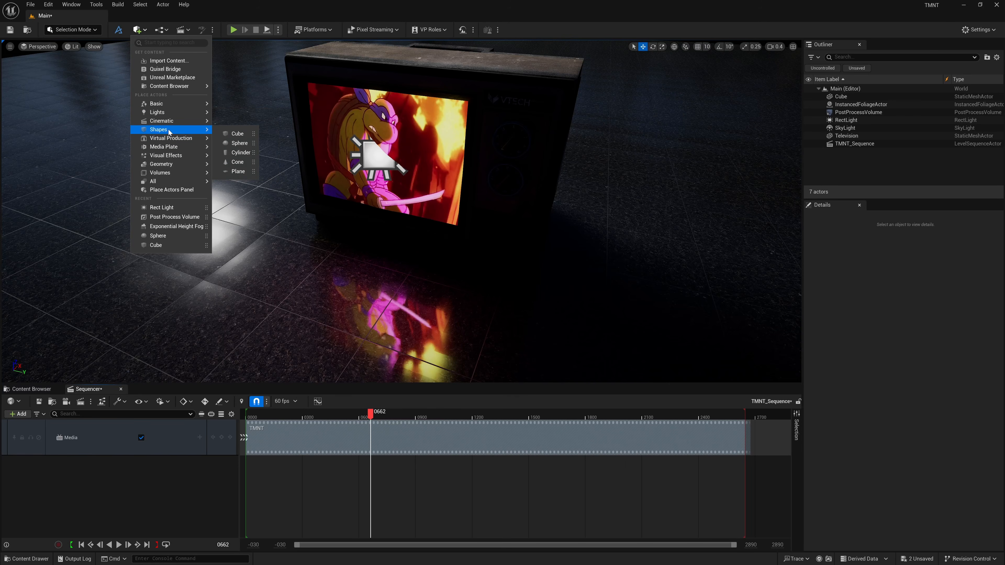
pyautogui.click(238, 143)
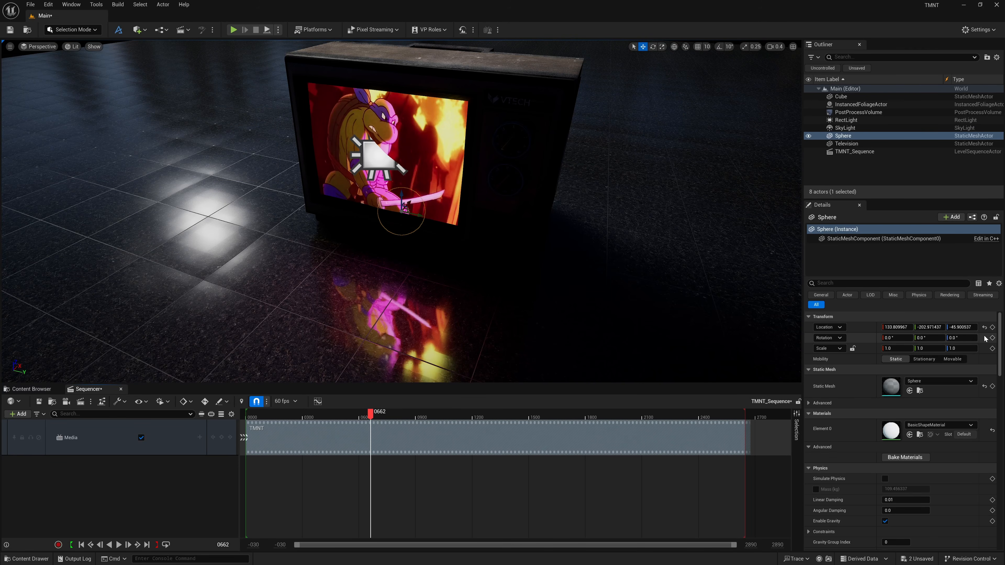
pyautogui.click(984, 328)
# Move the sphere onto the floor to the left of the television, in front of its screen.
pyautogui.moveTo(489, 243); pyautogui.dragTo(279, 296)
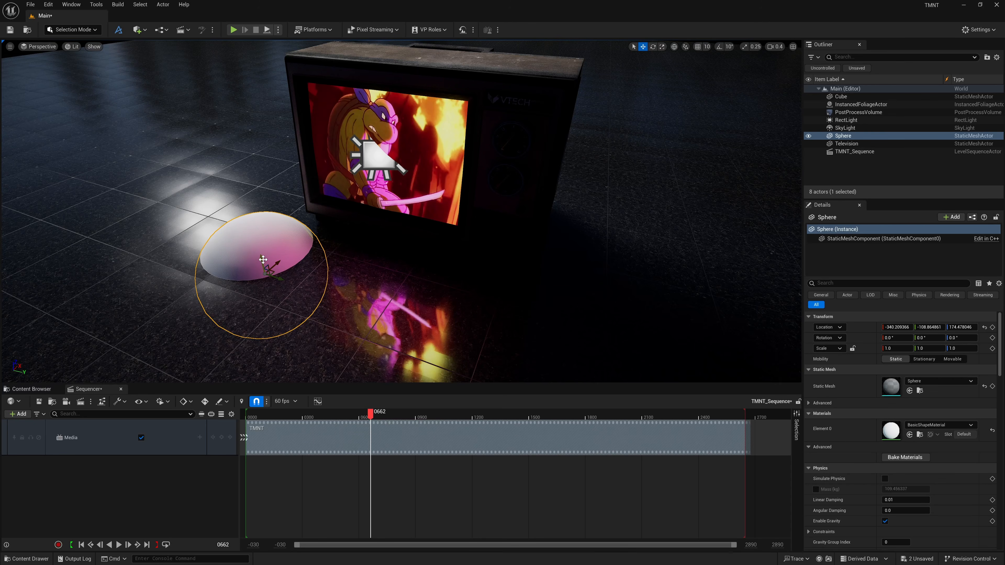
pyautogui.moveTo(263, 260); pyautogui.dragTo(260, 245)
pyautogui.press('w')
pyautogui.moveTo(307, 264); pyautogui.dragTo(281, 272, button='right')
pyautogui.press('s')
pyautogui.press('w')
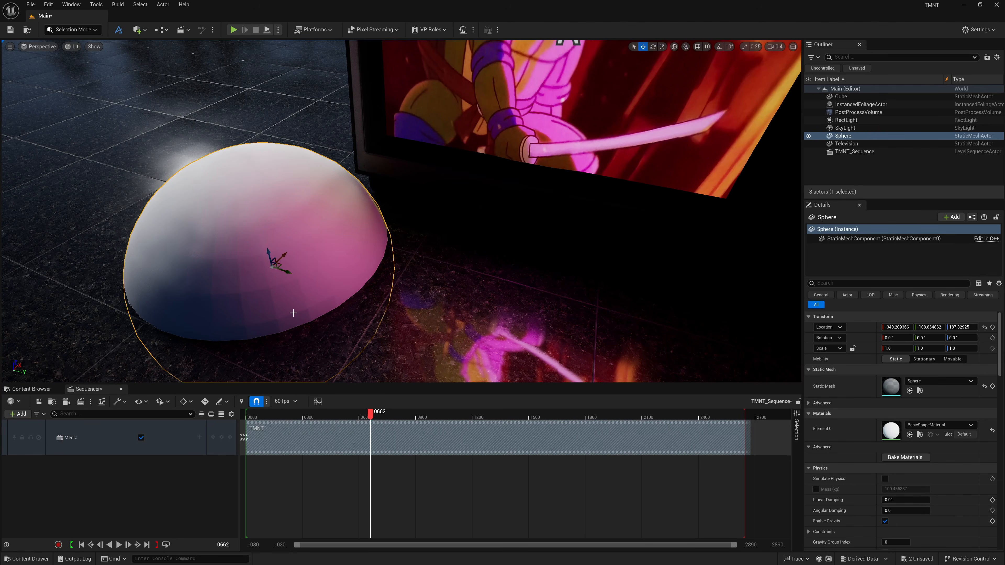
# Enable MegaLights in the PostProcessVolume's Rendering Features.
pyautogui.click(859, 112)
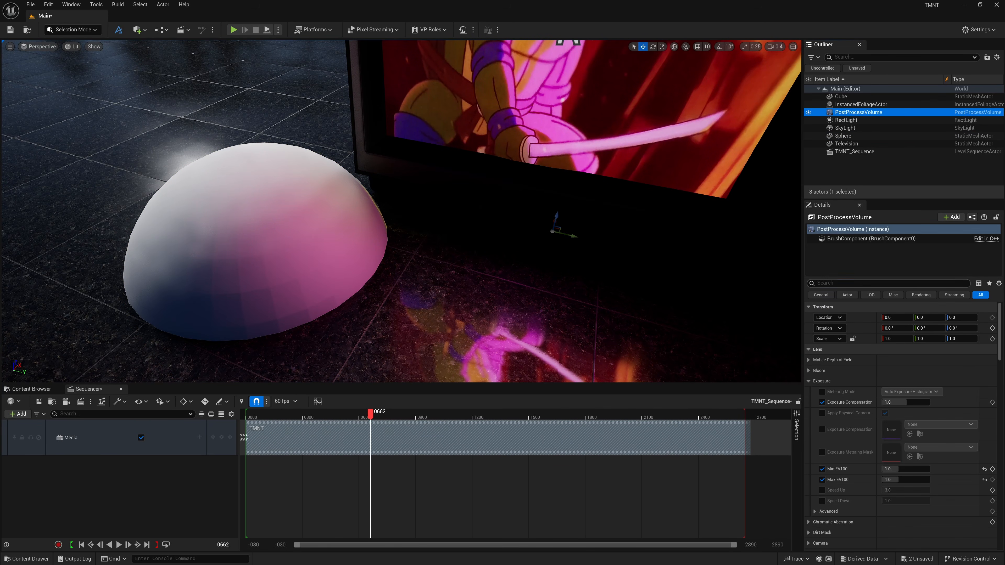
pyautogui.click(859, 283)
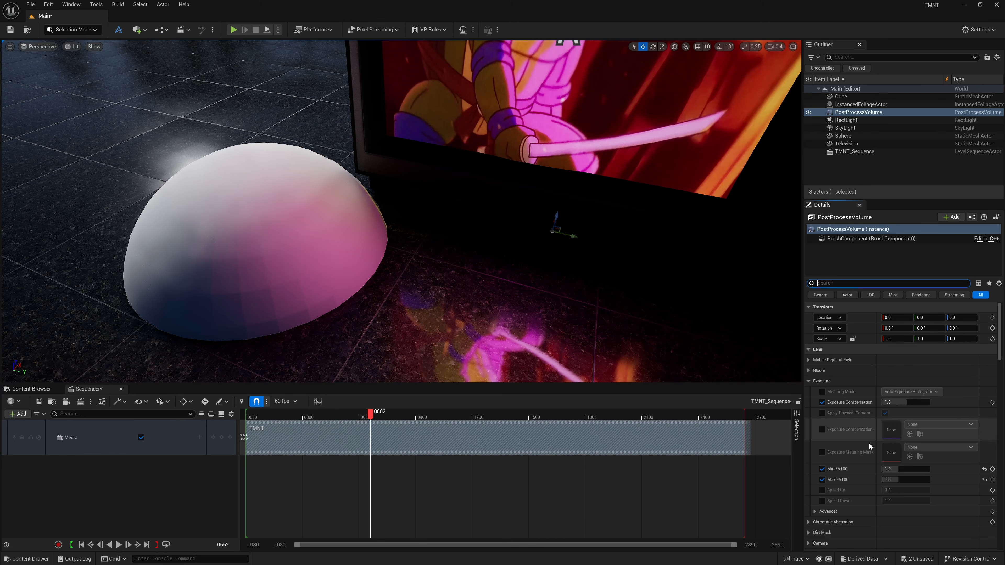
pyautogui.scroll(-10, 873, 434)
pyautogui.scroll(-8, 869, 433)
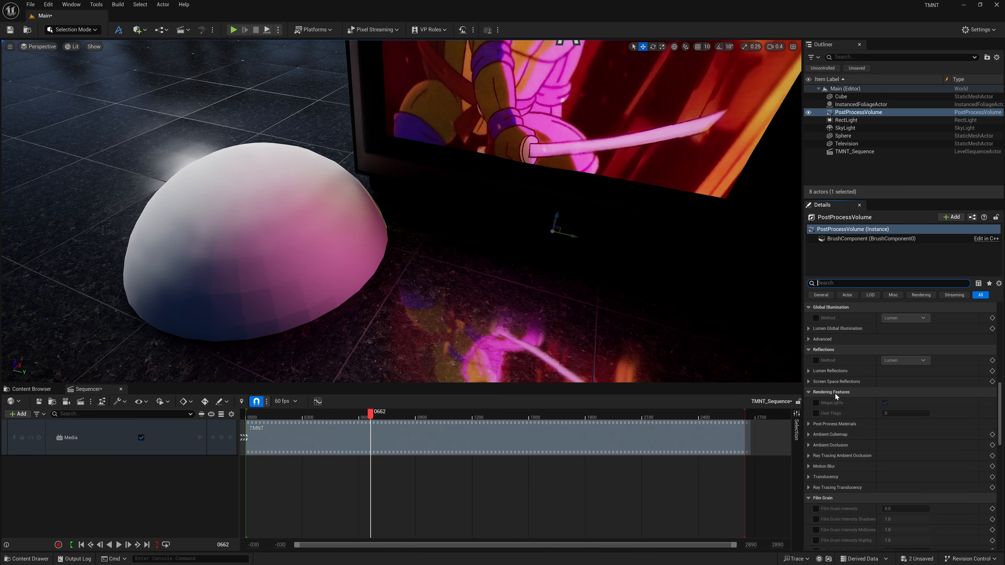
pyautogui.moveTo(826, 408)
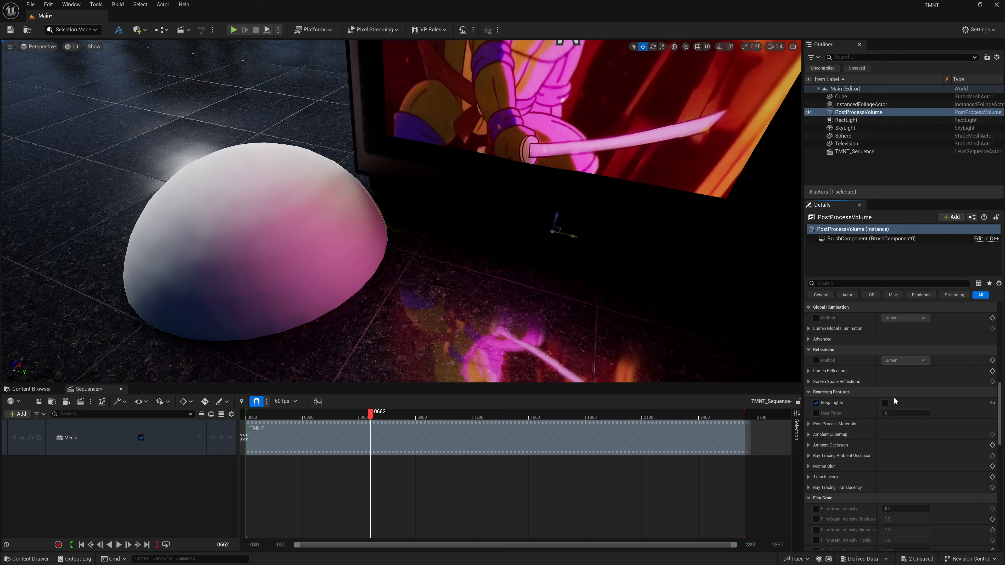
pyautogui.click(885, 402)
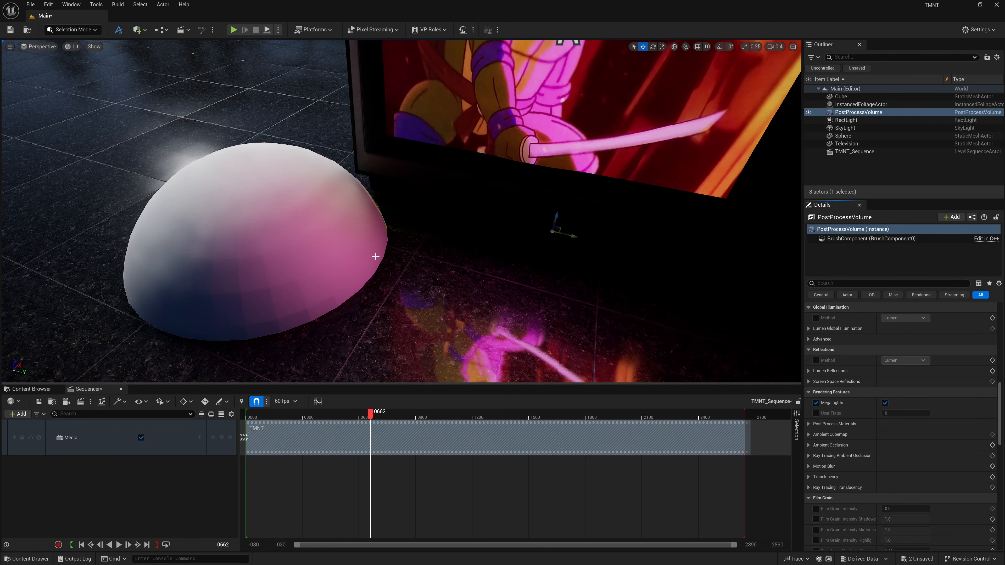
# Apply the M_uifnbanl material from the Emerald_Pearl_Granite_Tiles High folder to the sphere.
pyautogui.press('s')
pyautogui.moveTo(398, 253); pyautogui.dragTo(438, 241, button='right')
pyautogui.click(31, 388)
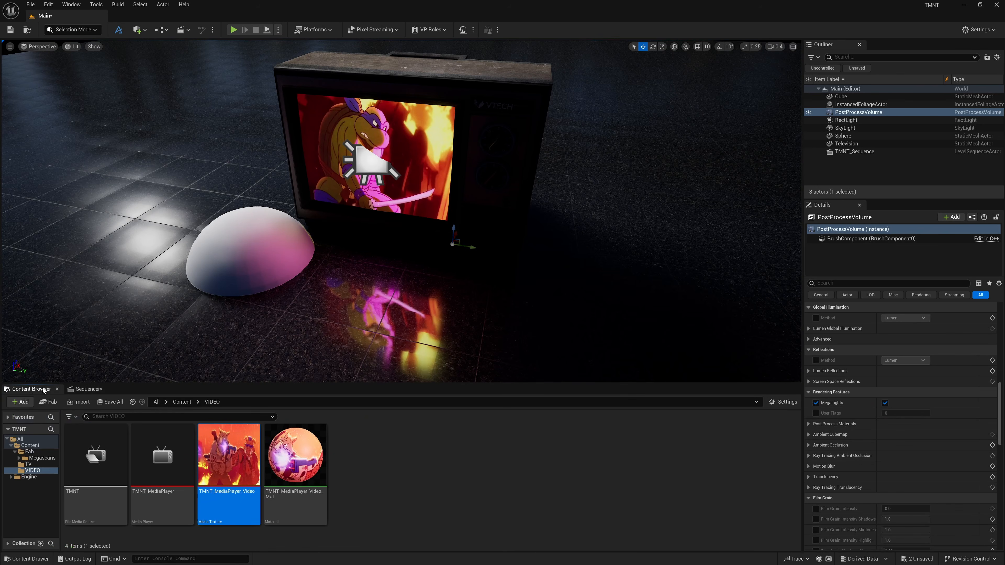
pyautogui.click(29, 452)
pyautogui.doubleClick(95, 457)
pyautogui.doubleClick(99, 461)
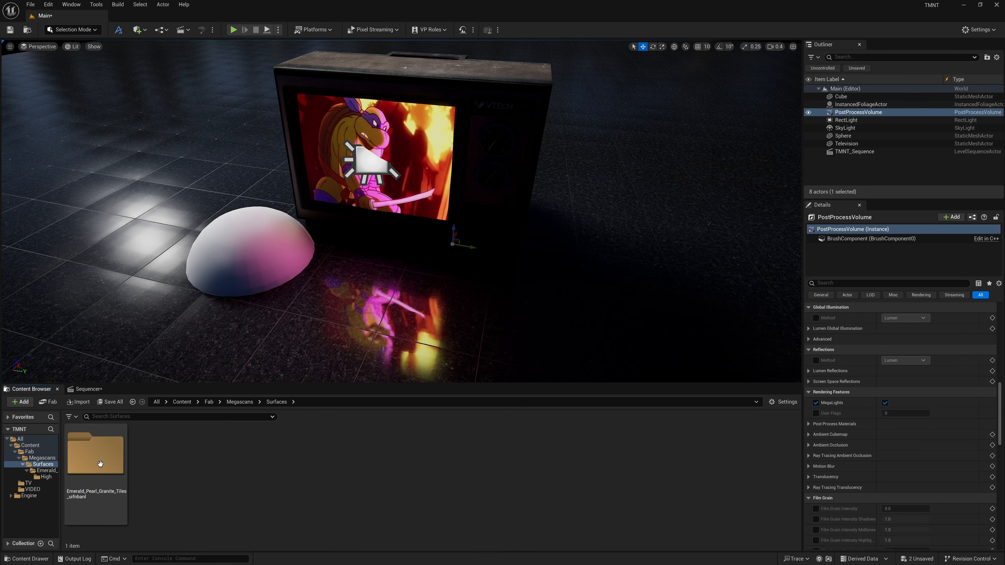
pyautogui.doubleClick(100, 464)
pyautogui.doubleClick(121, 463)
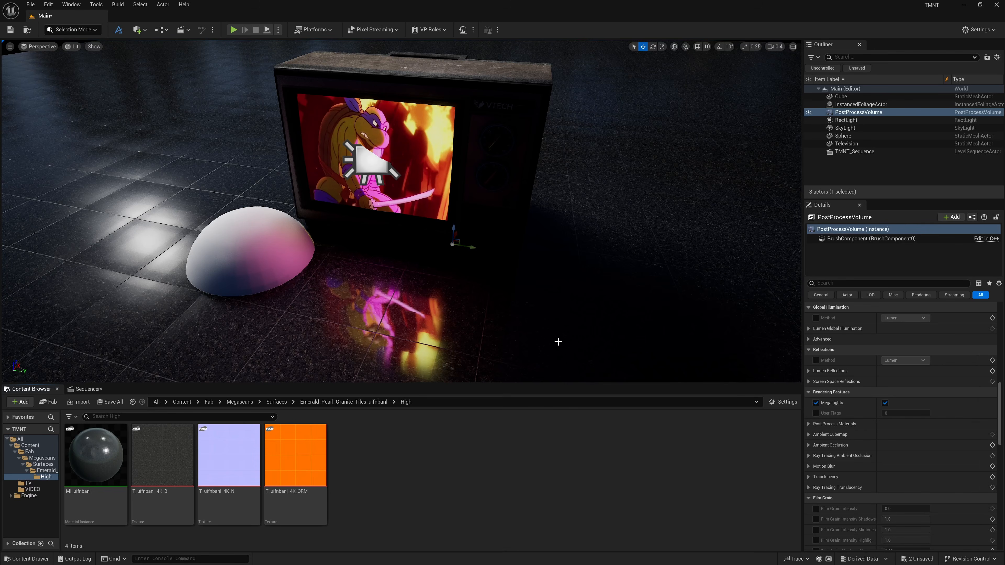
pyautogui.moveTo(96, 455); pyautogui.dragTo(224, 224)
pyautogui.click(258, 258)
pyautogui.moveTo(225, 224)
pyautogui.mouseDown(button='right')
pyautogui.moveTo(210, 219)
pyautogui.moveTo(225, 220)
pyautogui.mouseUp(button='right')
pyautogui.moveTo(492, 228); pyautogui.dragTo(489, 228, button='right')
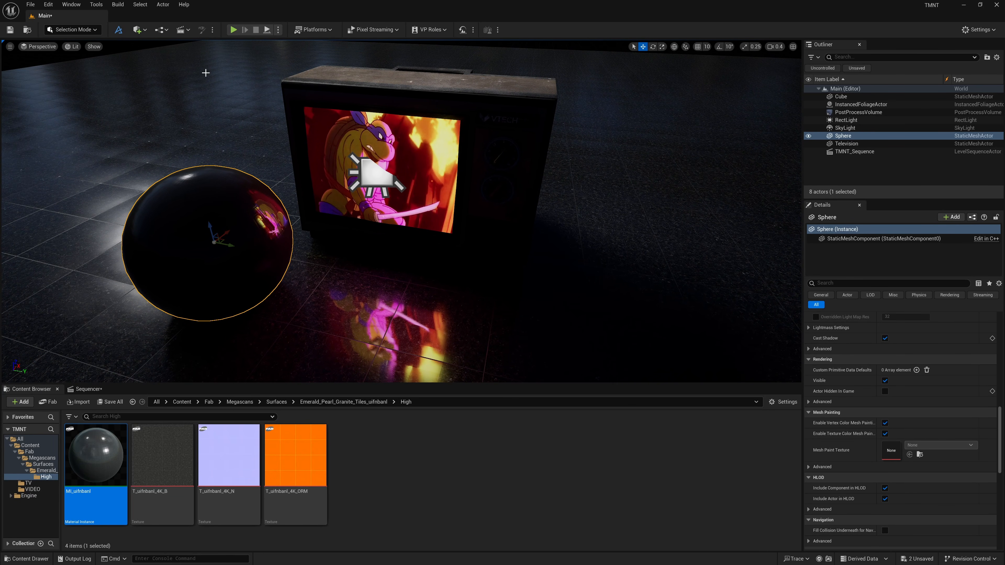
# Add an Exponential Height Fog actor to the level.
pyautogui.click(140, 30)
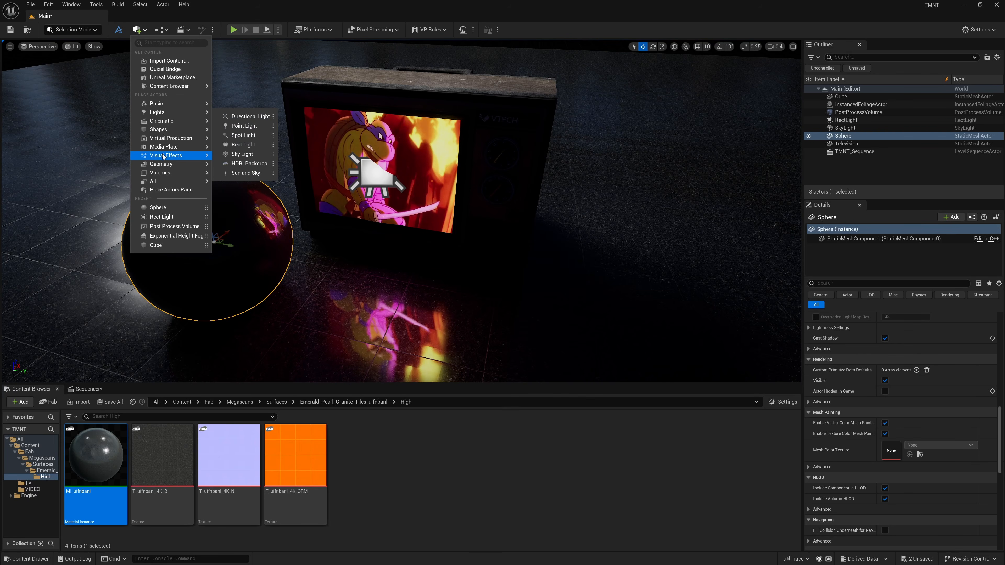
pyautogui.moveTo(163, 155)
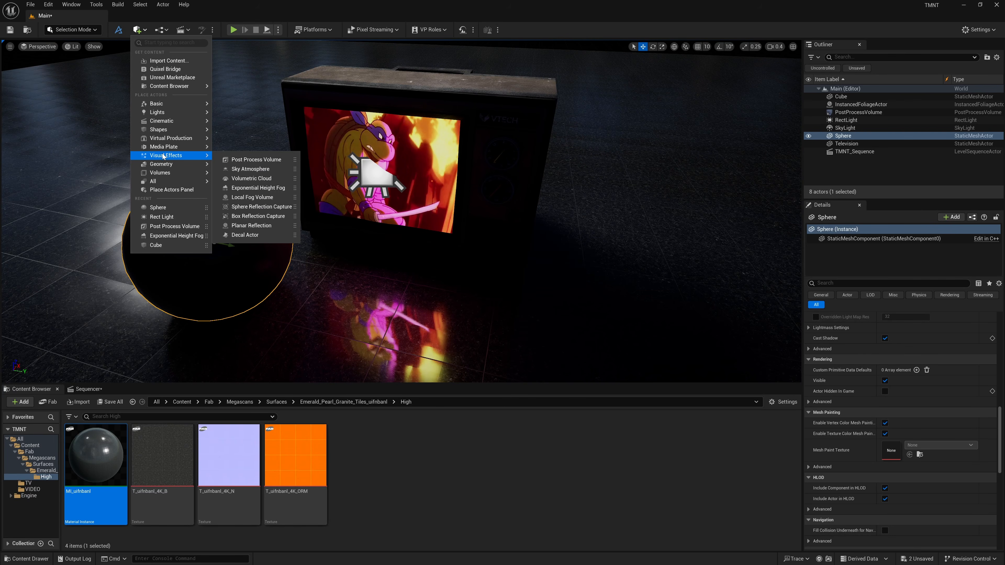
pyautogui.click(254, 188)
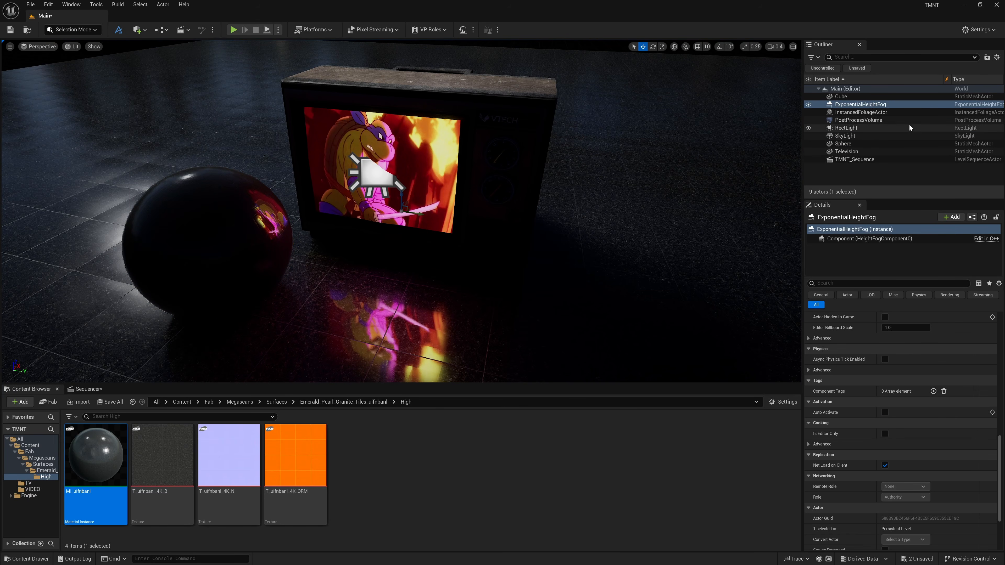
# Set the height fog's Fog Density to 1.
pyautogui.click(870, 106)
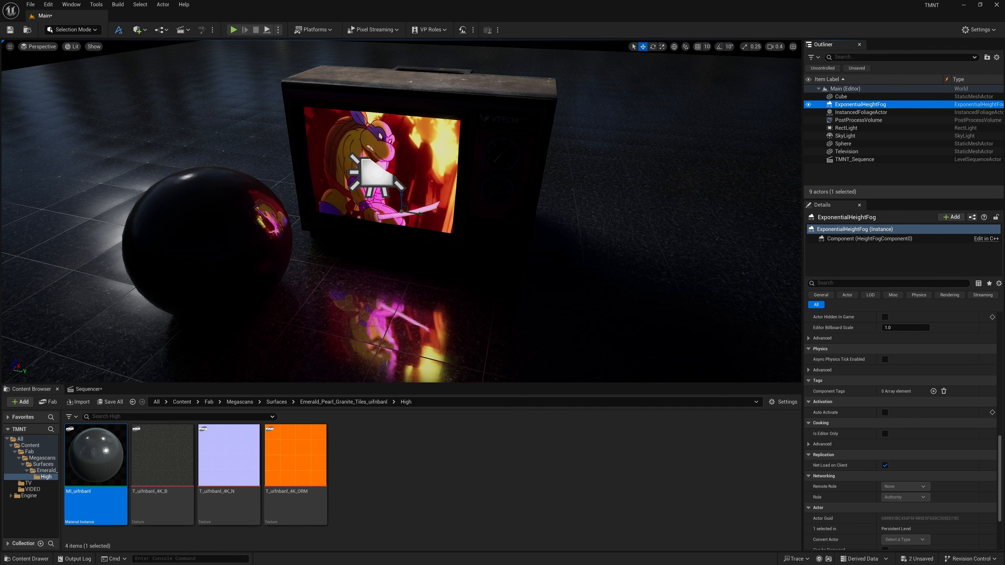
pyautogui.moveTo(999, 451); pyautogui.dragTo(1000, 327)
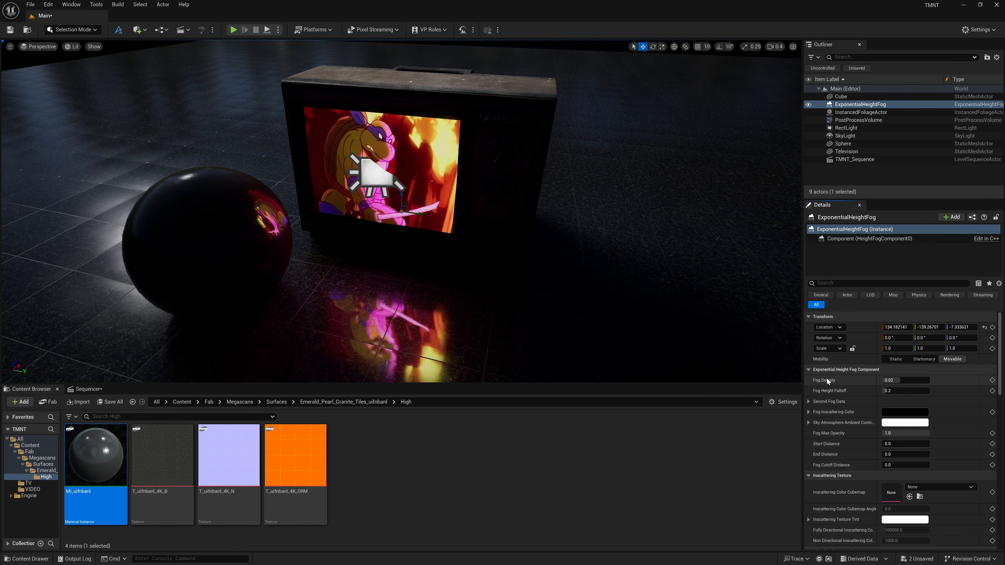
pyautogui.click(896, 379)
pyautogui.write('1')
pyautogui.press('Return')
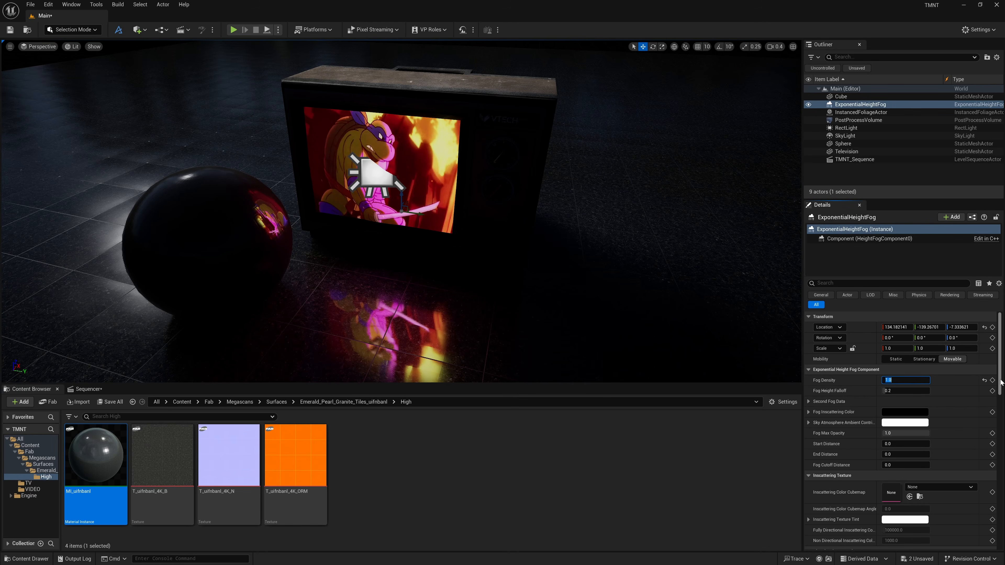
# Enable Volumetric Fog on the height fog and play the sequence.
pyautogui.scroll(-8, 893, 445)
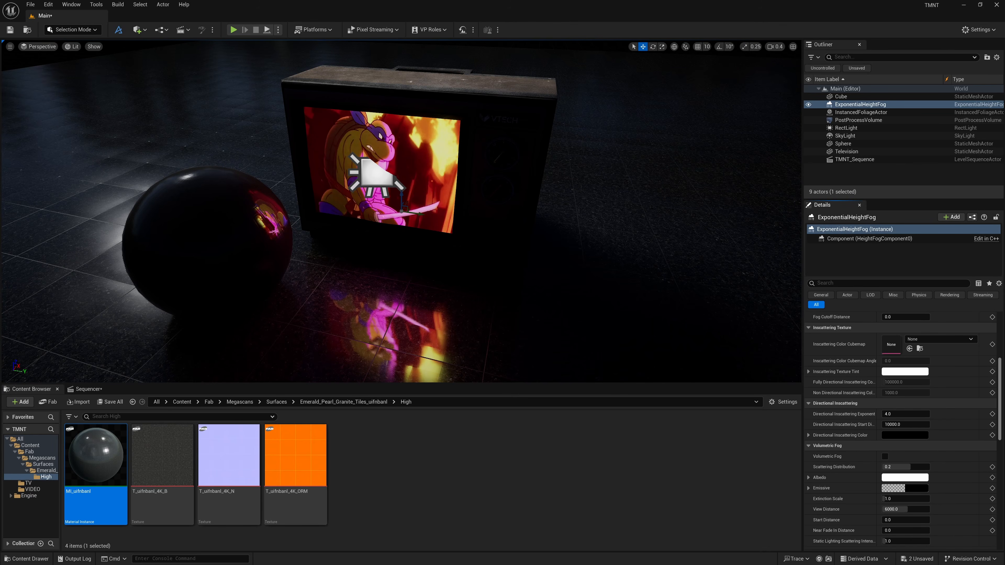
pyautogui.click(884, 442)
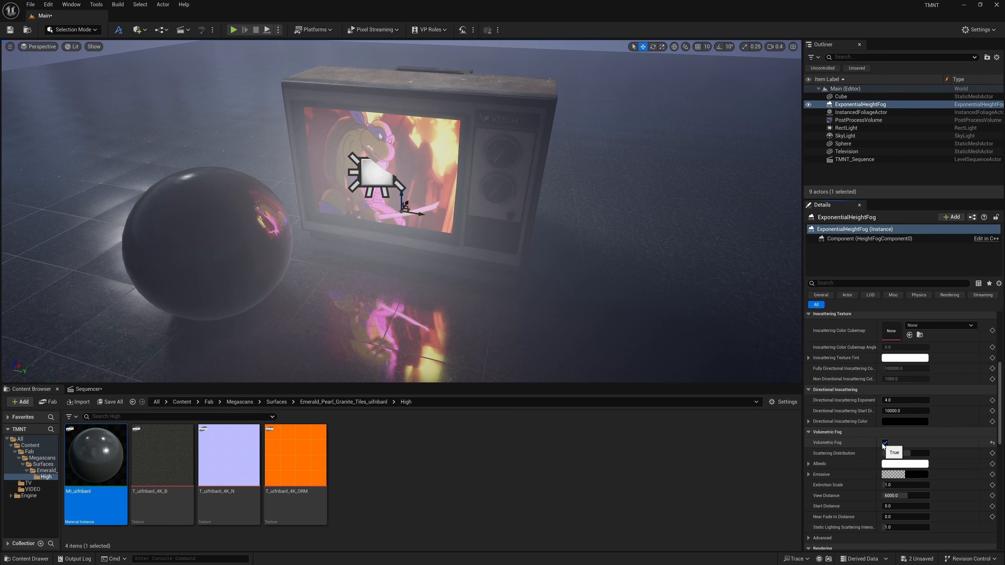
pyautogui.click(92, 389)
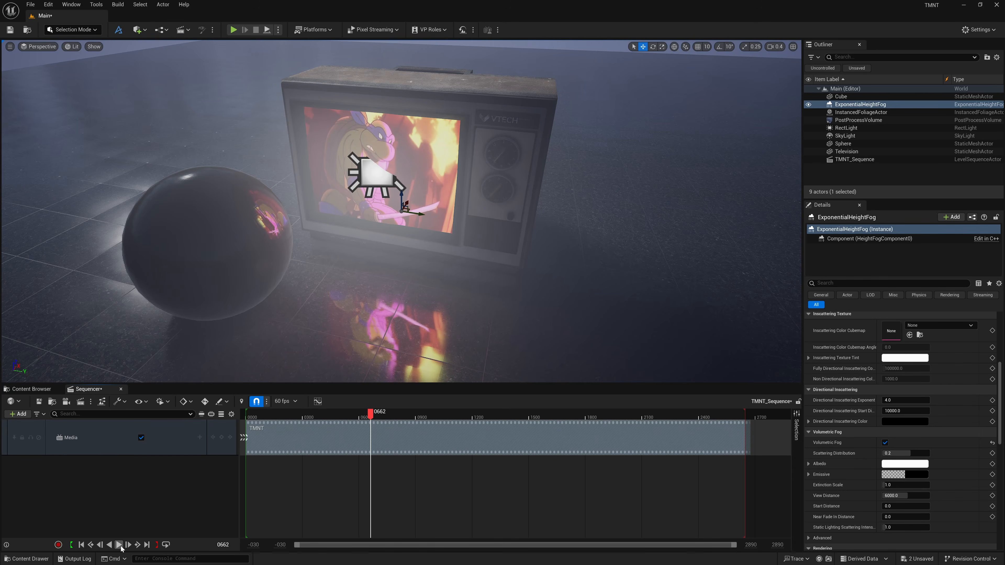
pyautogui.click(119, 545)
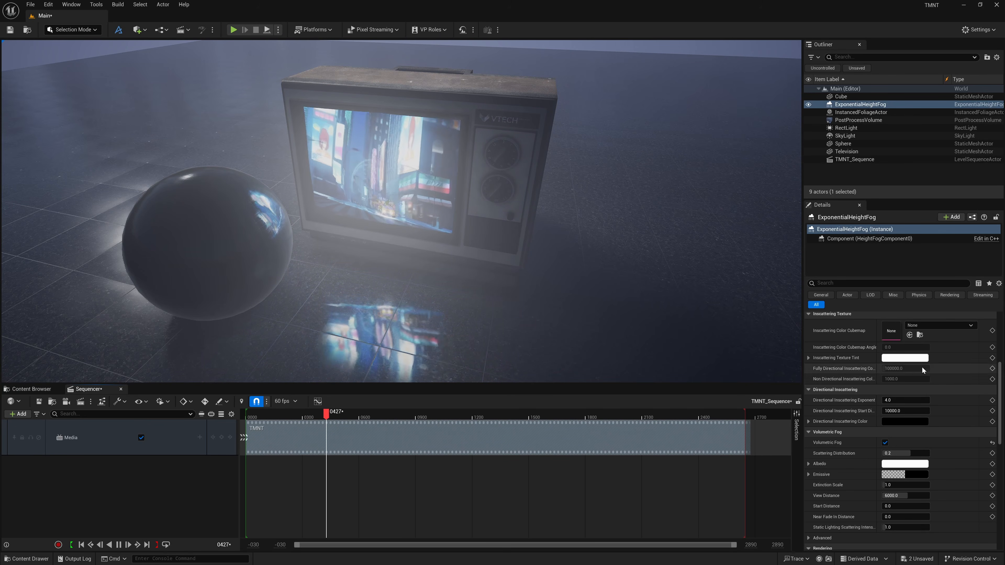
# Set the height fog's Fog Density to 0.2.
pyautogui.scroll(5, 894, 419)
pyautogui.scroll(2, 893, 418)
pyautogui.click(899, 369)
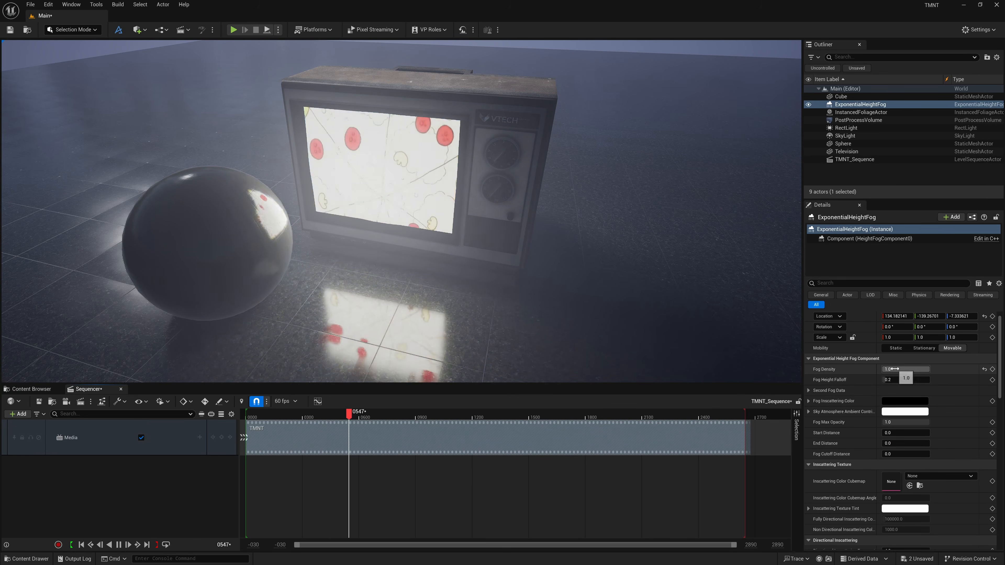
pyautogui.write('0.1')
pyautogui.press('Return')
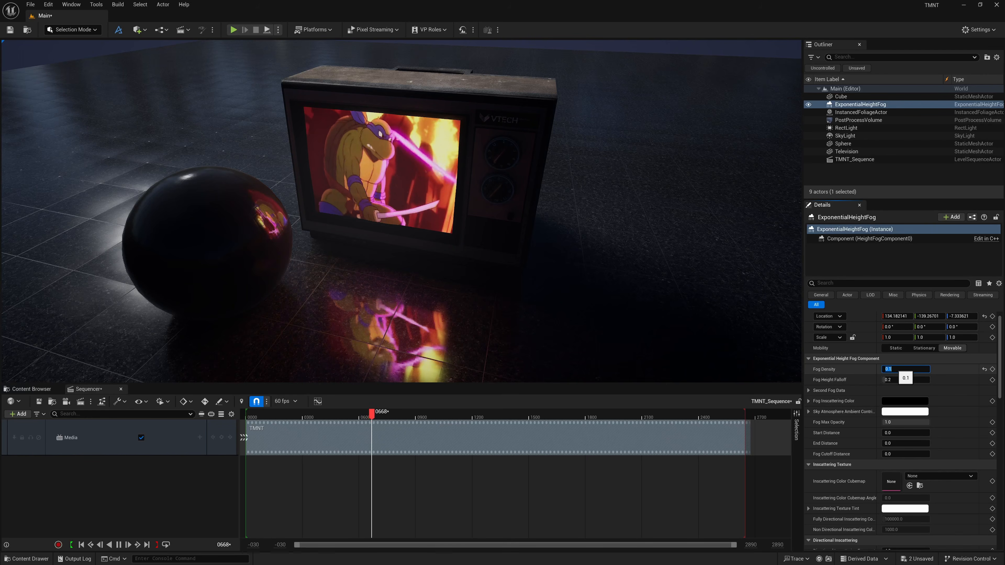
pyautogui.write('0.2')
pyautogui.press('Return')
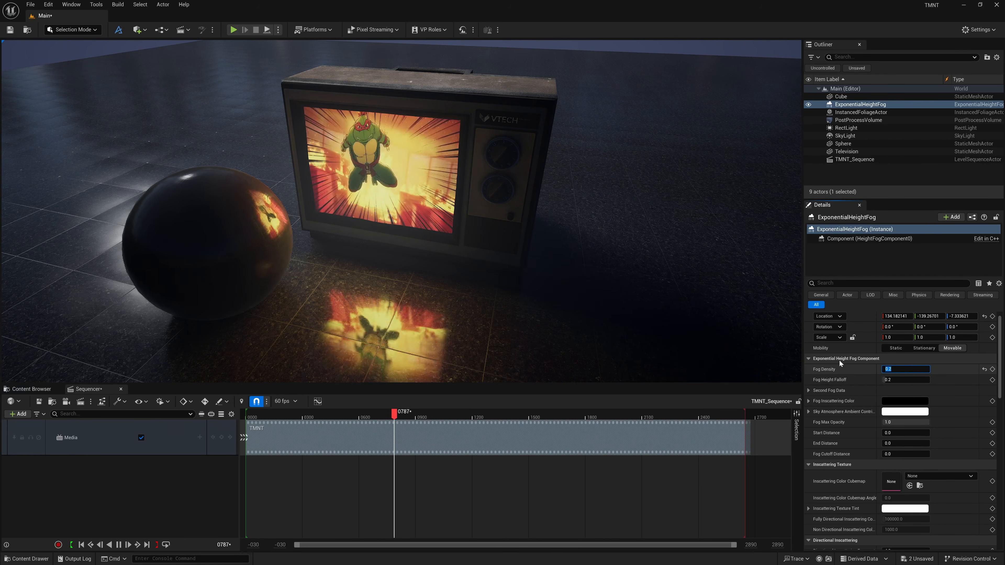